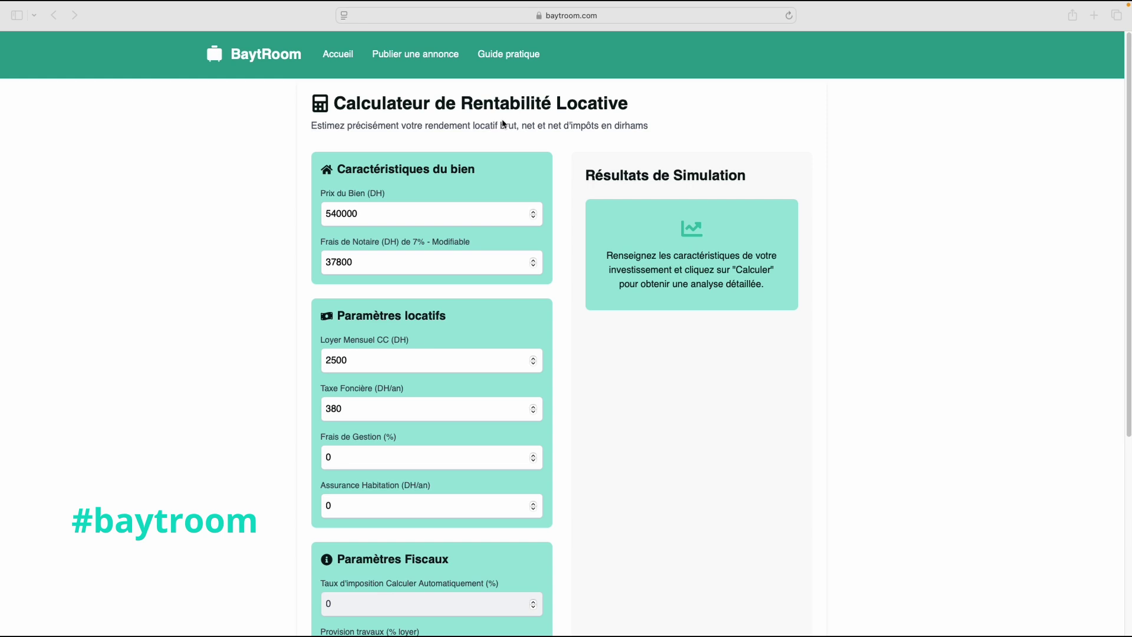
# - Review the calculator's description and the property price and notary fee fields
pyautogui.click(650, 126)
pyautogui.moveTo(468, 126); pyautogui.dragTo(678, 124)
pyautogui.click(259, 229)
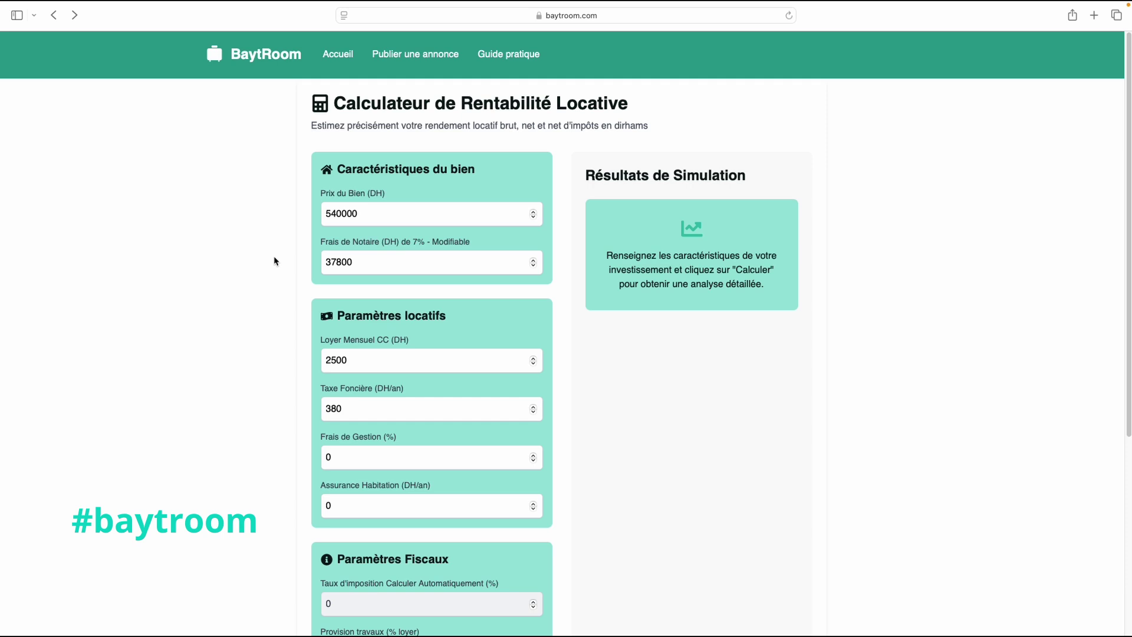
pyautogui.moveTo(316, 197); pyautogui.dragTo(387, 195)
pyautogui.click(366, 211)
pyautogui.moveTo(413, 245); pyautogui.dragTo(427, 246)
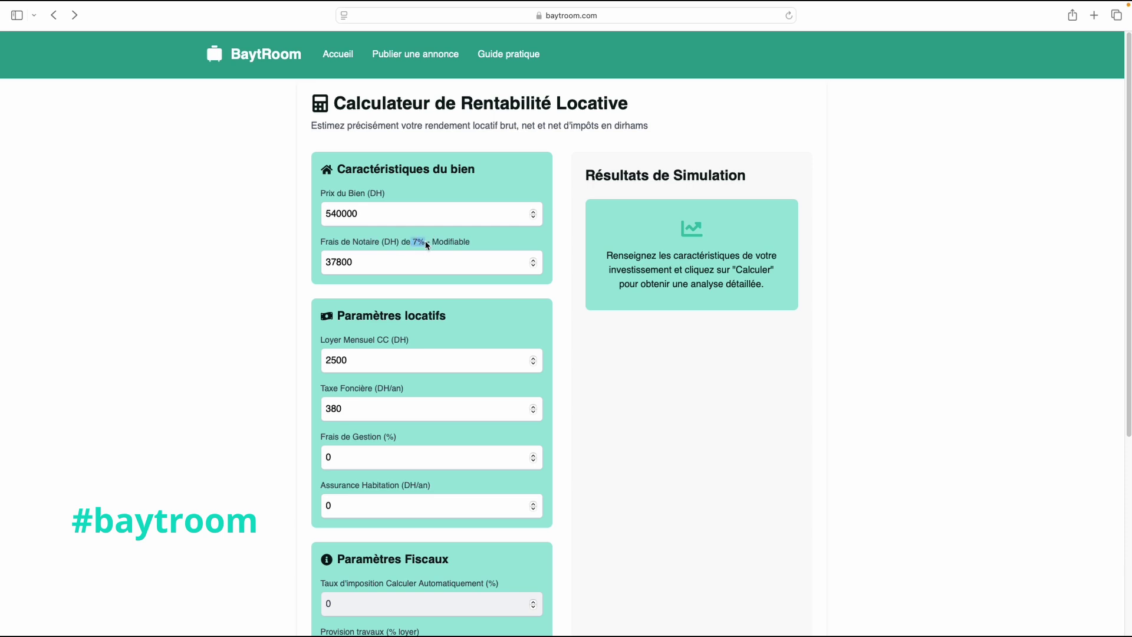
pyautogui.click(359, 259)
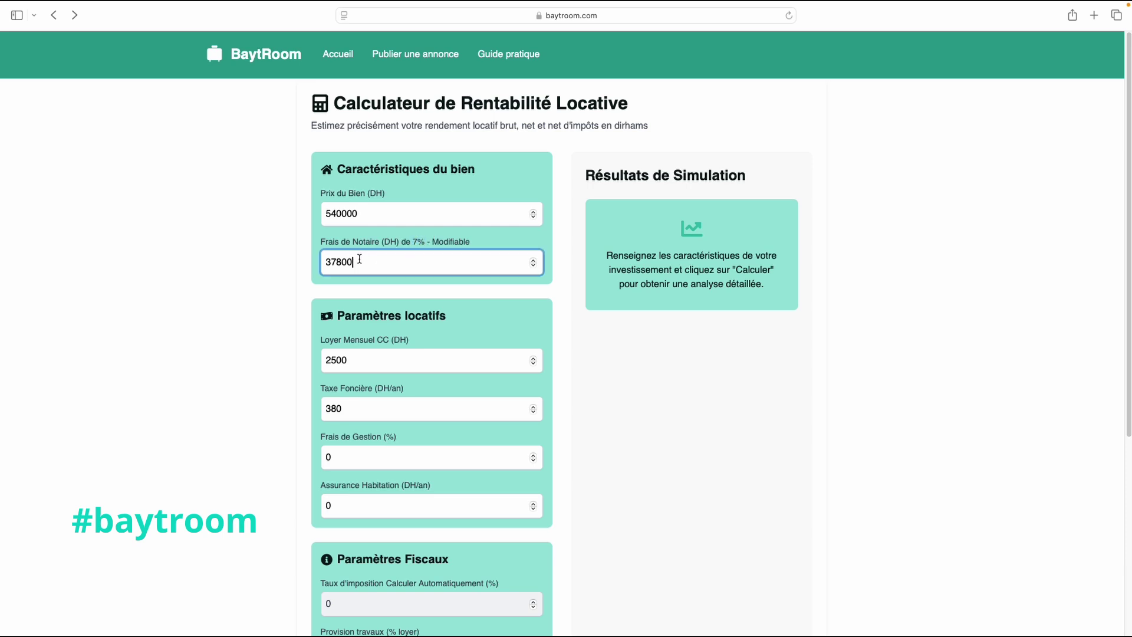
pyautogui.click(532, 261)
pyautogui.tripleClick(532, 267)
pyautogui.click(306, 250)
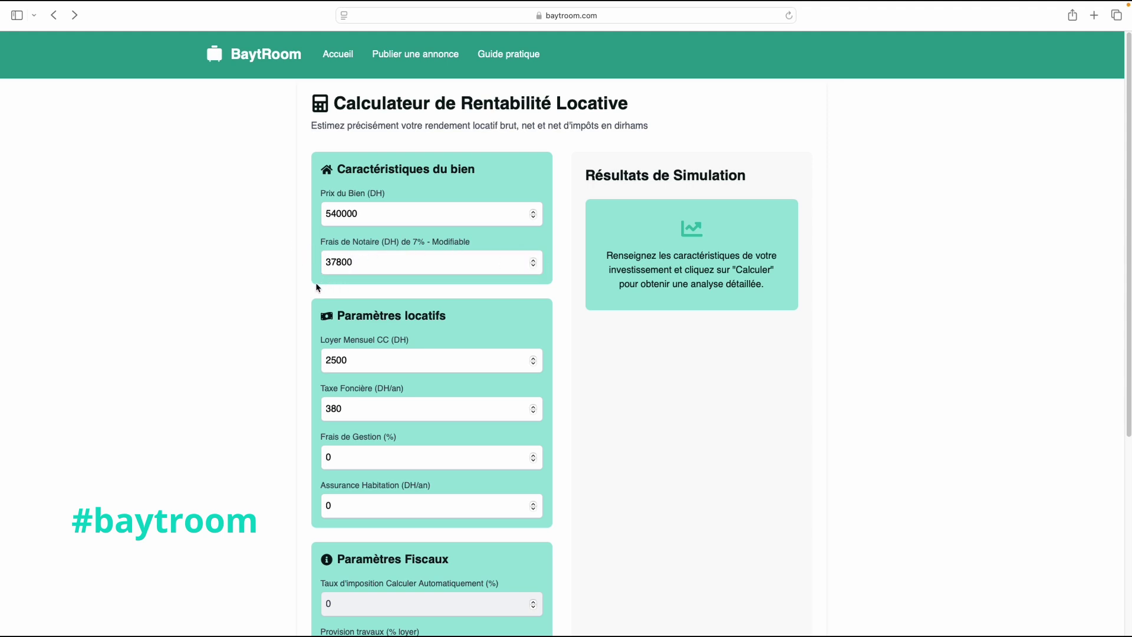
# - Examine the rental parameters: monthly rent, property tax, management fees and home insurance
pyautogui.scroll(-2, 316, 288)
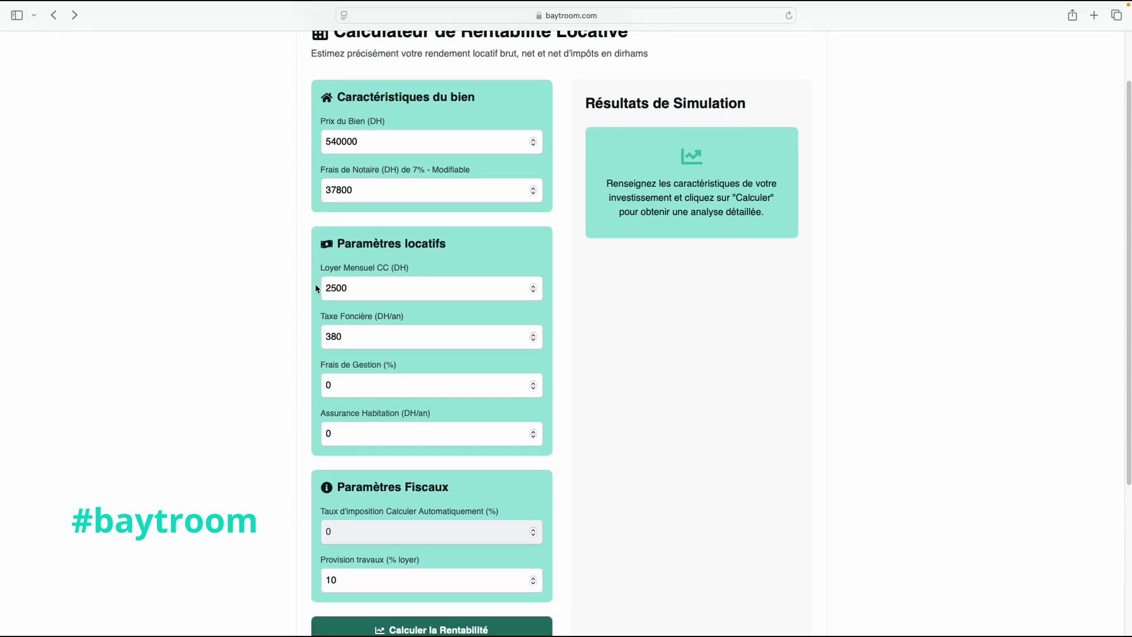
pyautogui.moveTo(320, 266); pyautogui.dragTo(422, 271)
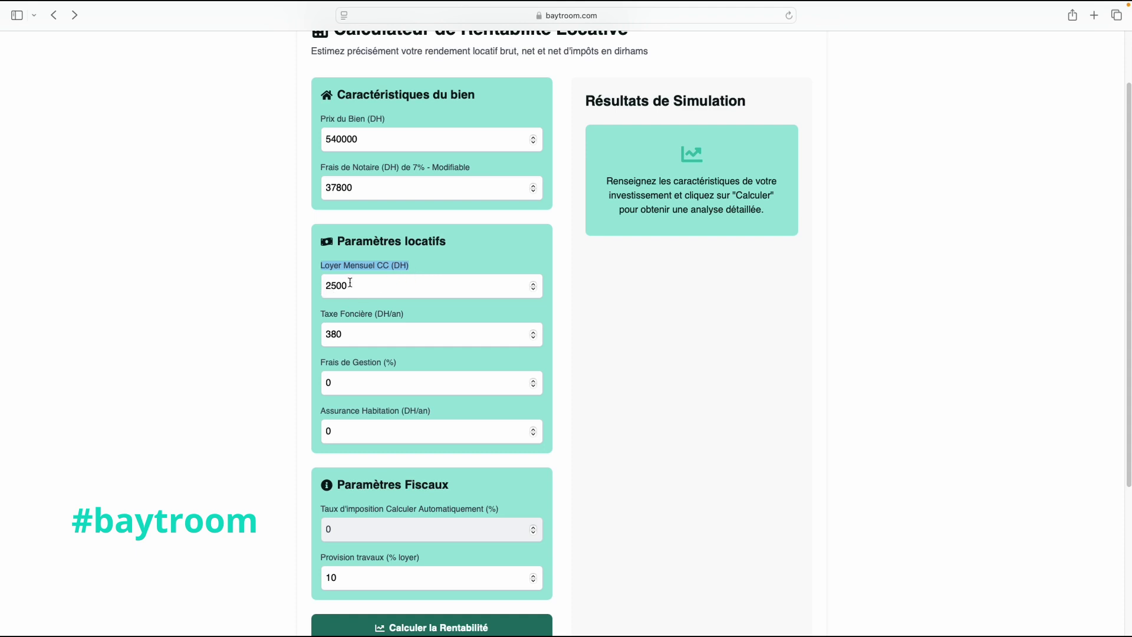
pyautogui.click(435, 259)
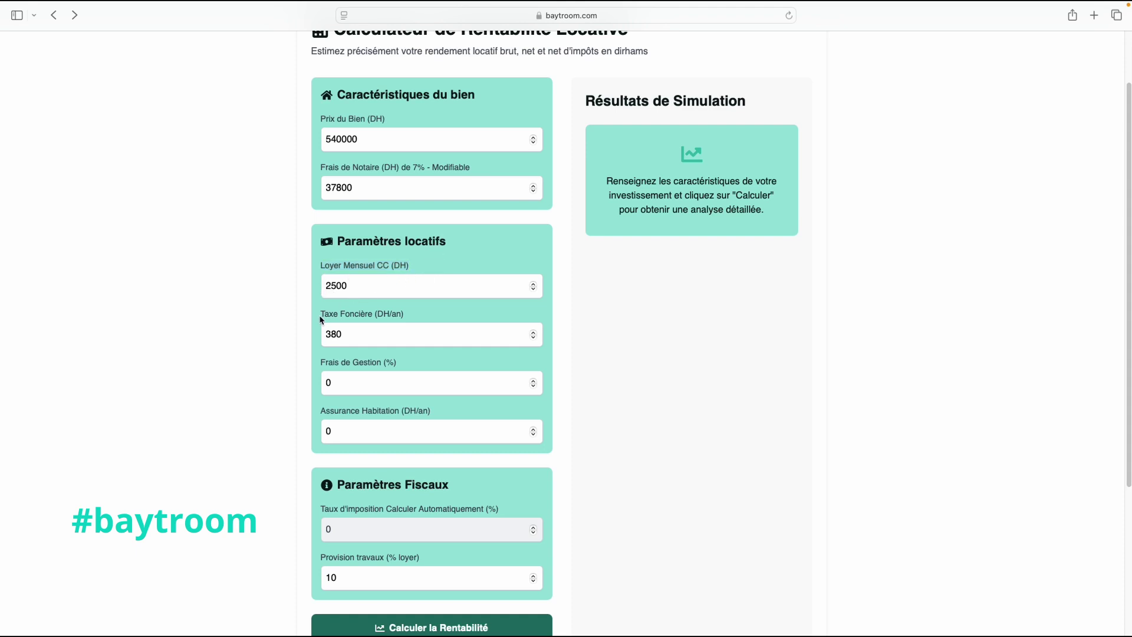
pyautogui.moveTo(321, 318); pyautogui.dragTo(412, 318)
pyautogui.click(413, 318)
pyautogui.moveTo(321, 319); pyautogui.dragTo(409, 316)
pyautogui.click(402, 319)
pyautogui.click(346, 383)
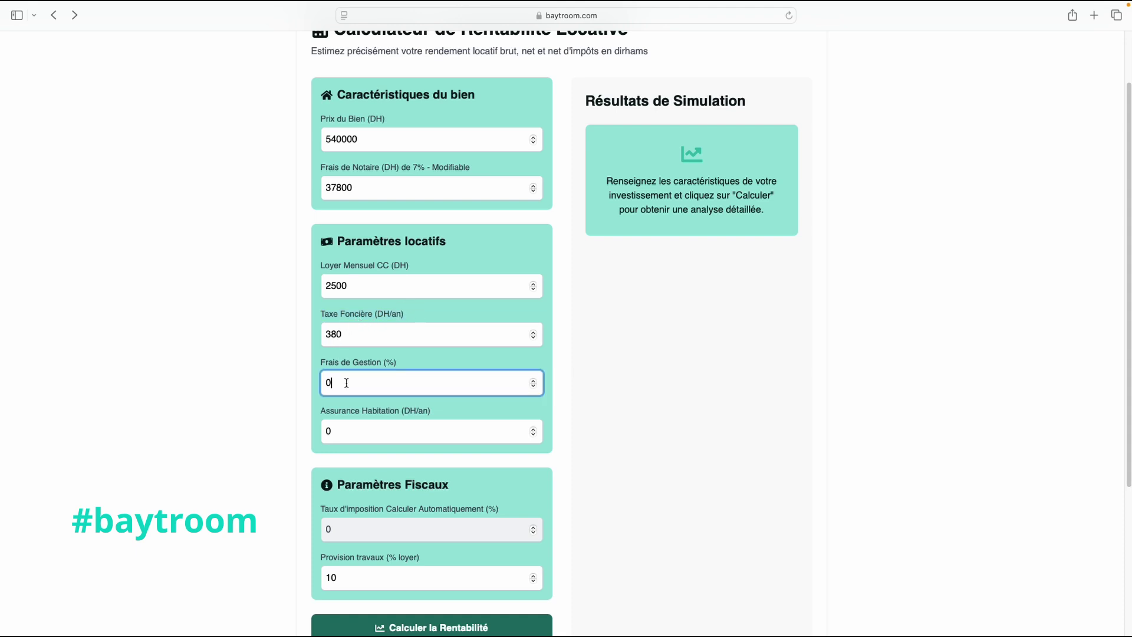
pyautogui.moveTo(325, 365); pyautogui.dragTo(411, 366)
pyautogui.click(411, 366)
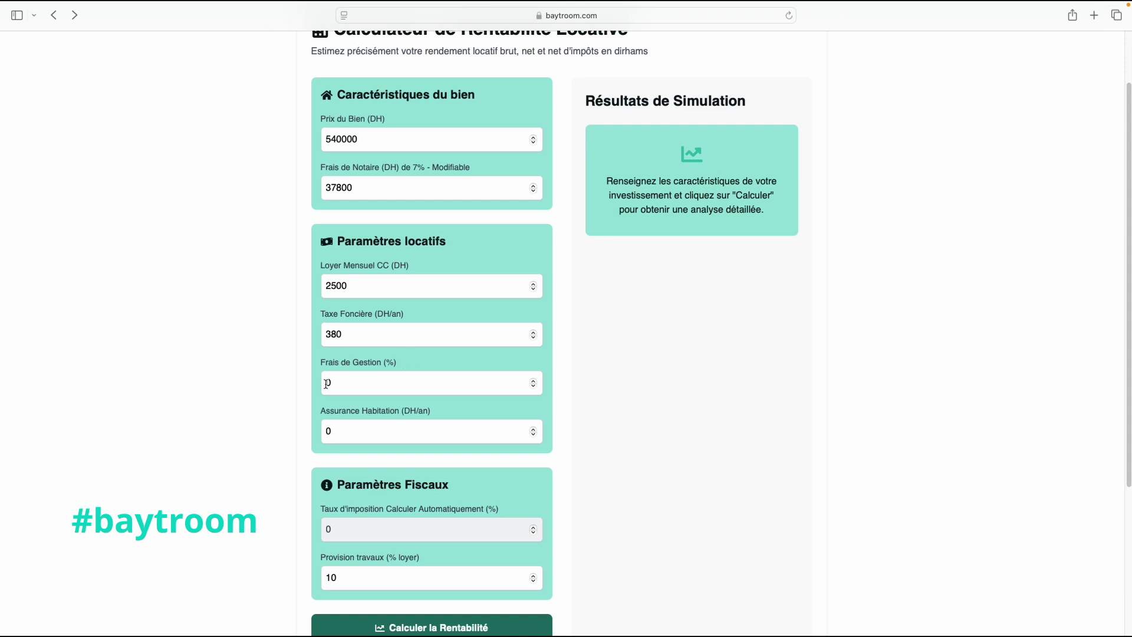
pyautogui.moveTo(322, 413); pyautogui.dragTo(433, 415)
pyautogui.click(442, 405)
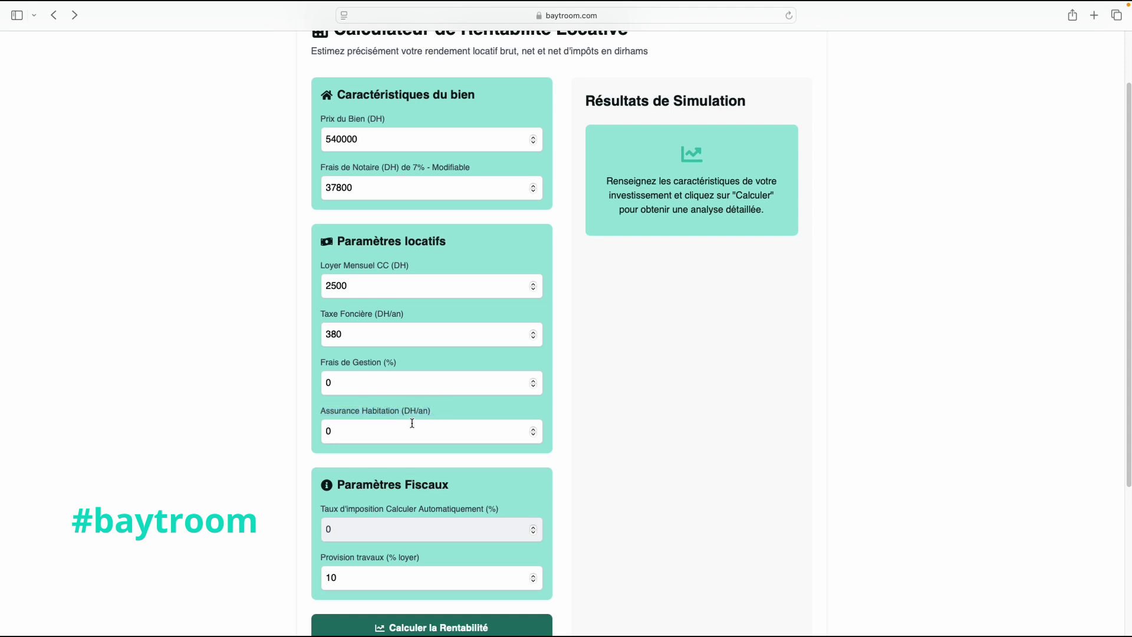
pyautogui.click(334, 432)
pyautogui.click(341, 411)
# - Examine the tax parameters, checking the automatic tax rate and works provision against the monthly rent
pyautogui.scroll(-4, 339, 405)
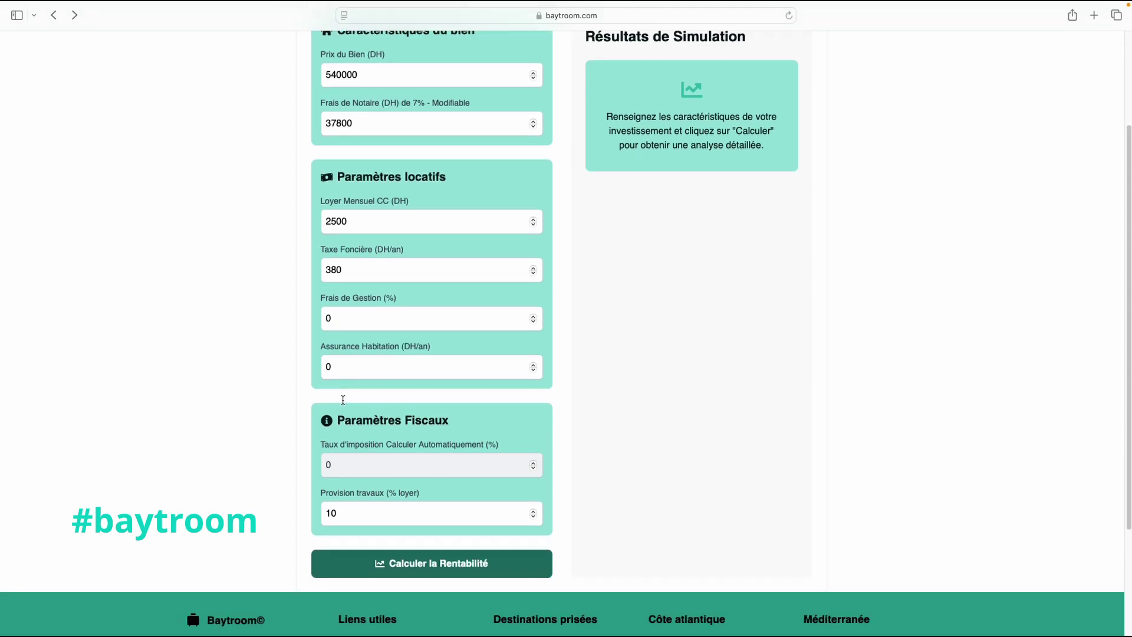
pyautogui.moveTo(324, 405); pyautogui.dragTo(501, 405)
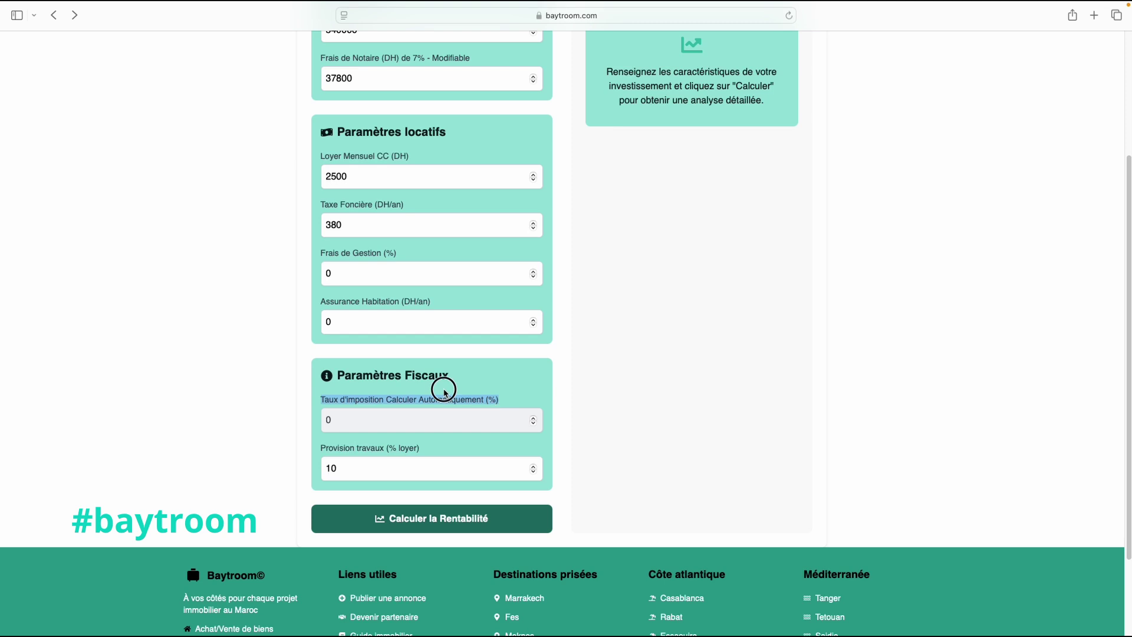
pyautogui.click(444, 386)
pyautogui.scroll(1, 352, 399)
pyautogui.scroll(1, 352, 399)
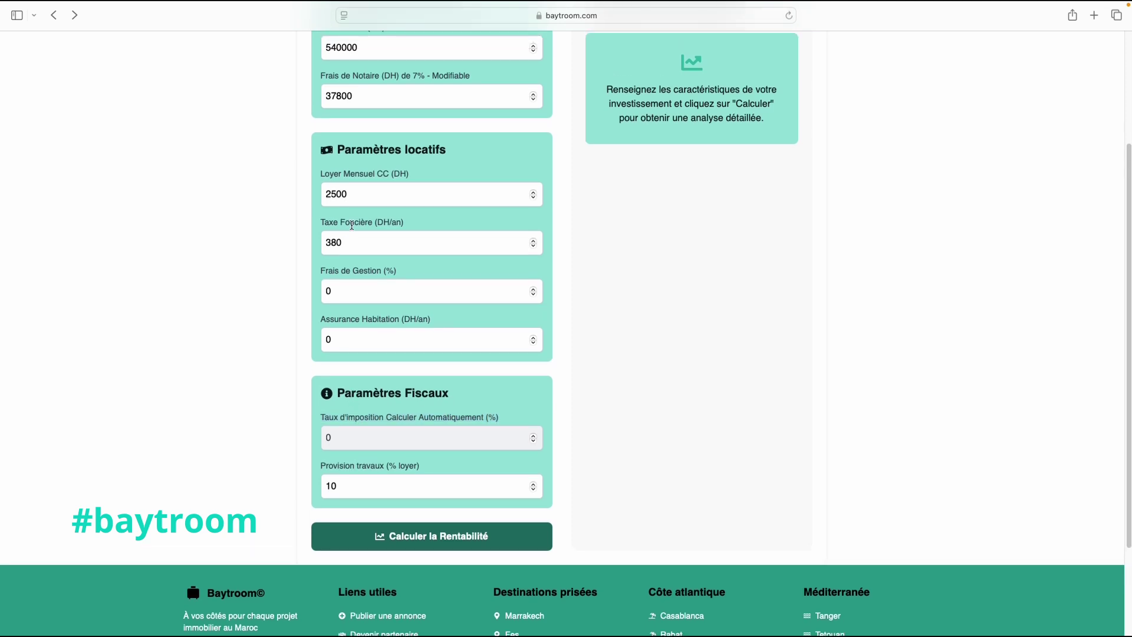
pyautogui.moveTo(350, 195); pyautogui.dragTo(323, 194)
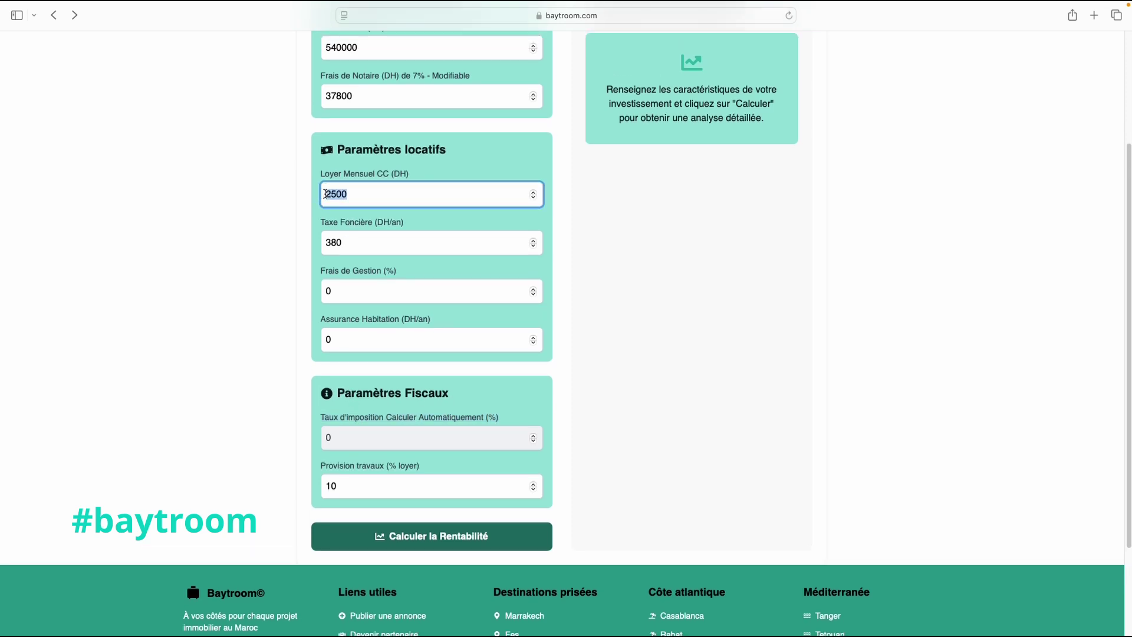
pyautogui.click(303, 237)
pyautogui.scroll(-1, 303, 237)
pyautogui.moveTo(320, 447); pyautogui.dragTo(422, 448)
pyautogui.click(349, 464)
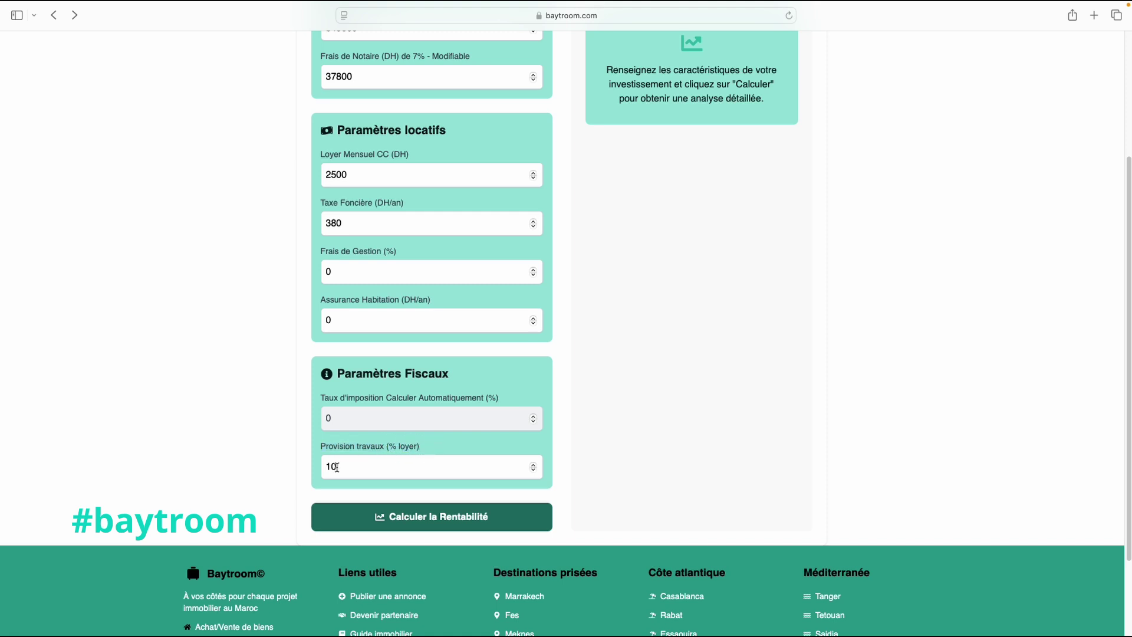
pyautogui.moveTo(337, 467); pyautogui.dragTo(324, 466)
pyautogui.click(311, 463)
pyautogui.scroll(1, 310, 460)
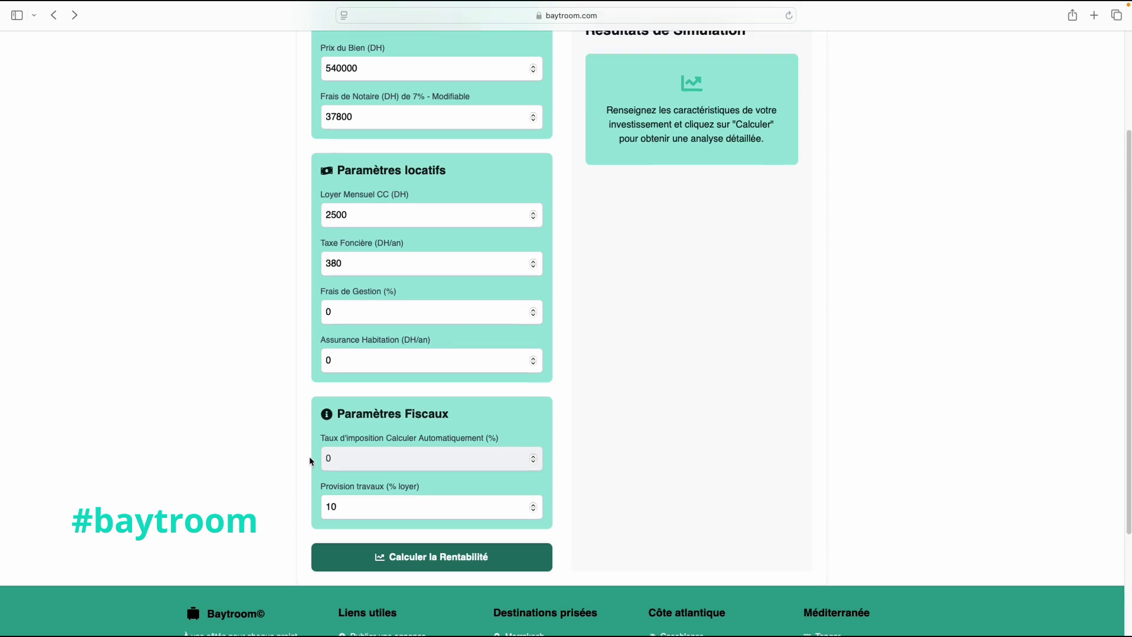
pyautogui.scroll(3, 310, 460)
pyautogui.moveTo(325, 350); pyautogui.dragTo(337, 351)
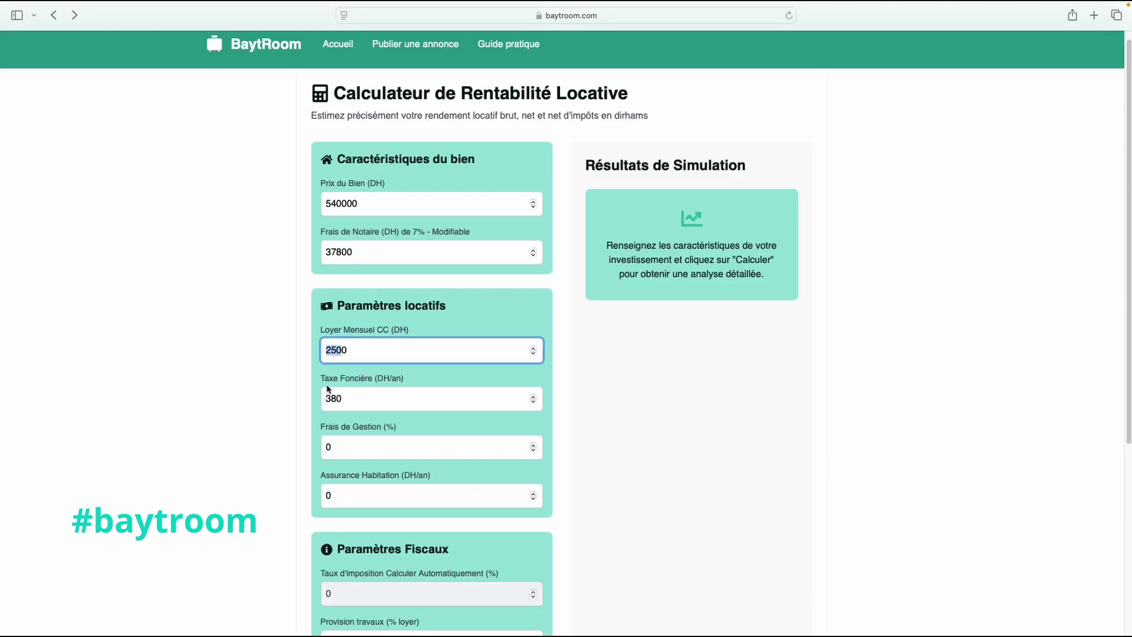
pyautogui.click(302, 407)
pyautogui.scroll(-1, 301, 407)
pyautogui.scroll(-5, 301, 411)
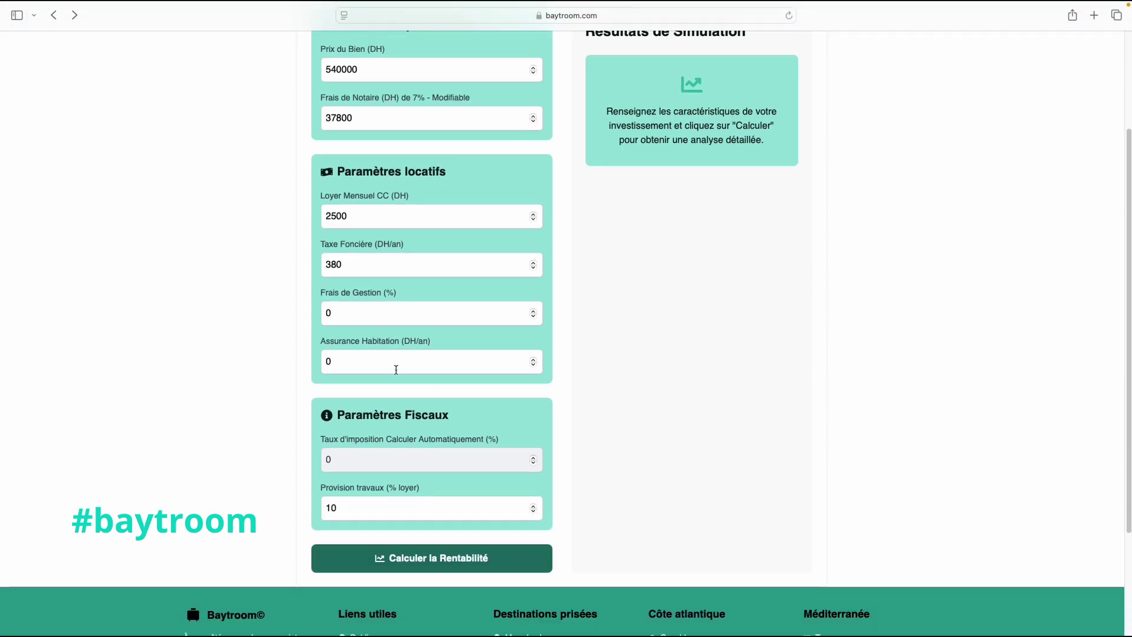
# - Calculate the property's rental profitability from the values already entered in the form
pyautogui.scroll(6, 394, 369)
pyautogui.scroll(-5, 357, 180)
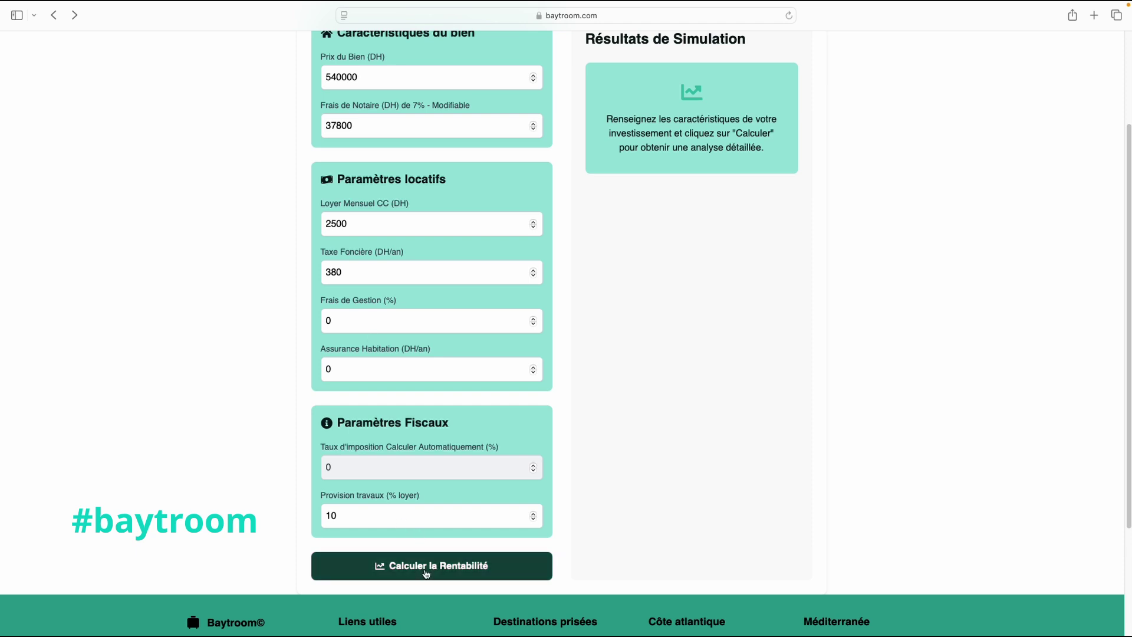
pyautogui.click(426, 572)
pyautogui.scroll(1, 615, 454)
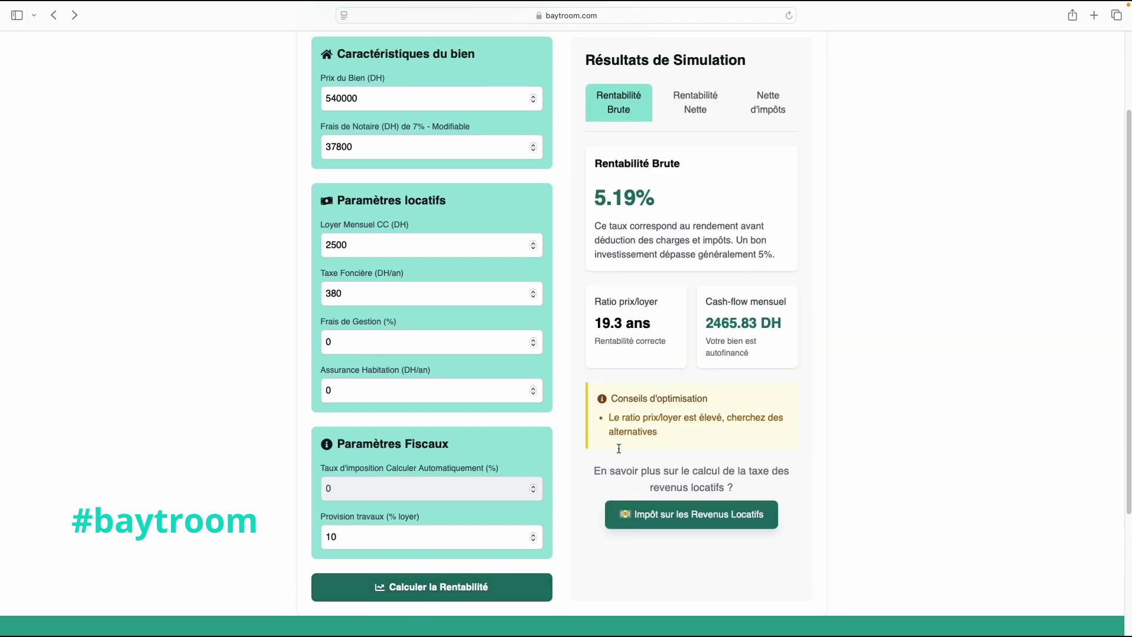
# - Examine the gross profitability result, the price-to-rent ratio, the monthly cash flow and the optimisation advice
pyautogui.moveTo(587, 62); pyautogui.dragTo(741, 62)
pyautogui.click(765, 70)
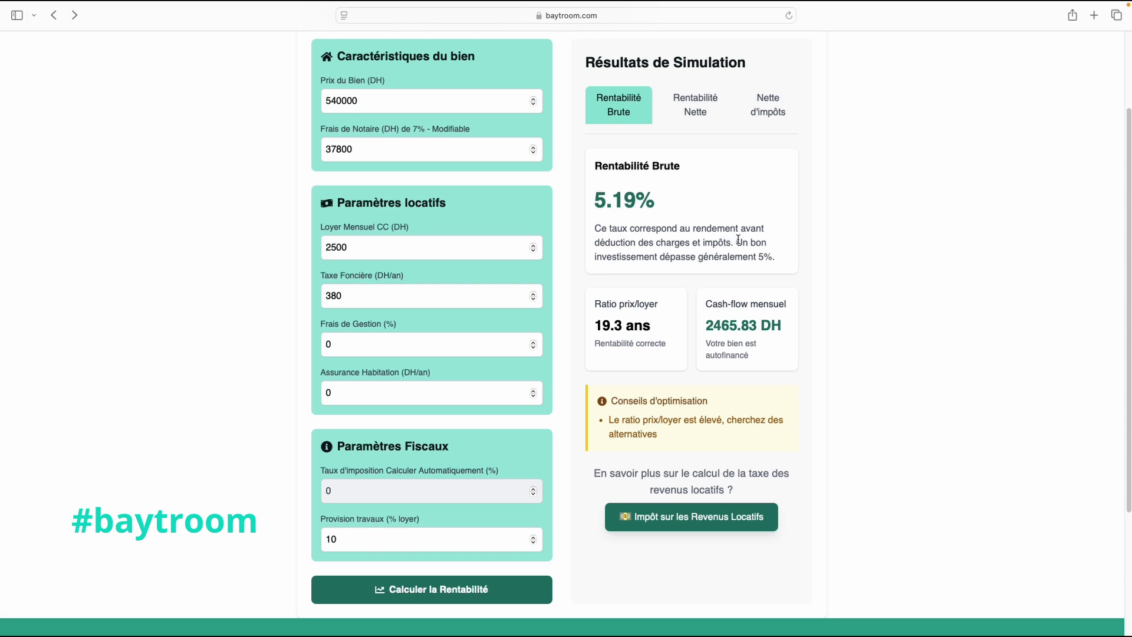
pyautogui.moveTo(739, 244); pyautogui.dragTo(758, 257)
pyautogui.moveTo(596, 324); pyautogui.dragTo(650, 326)
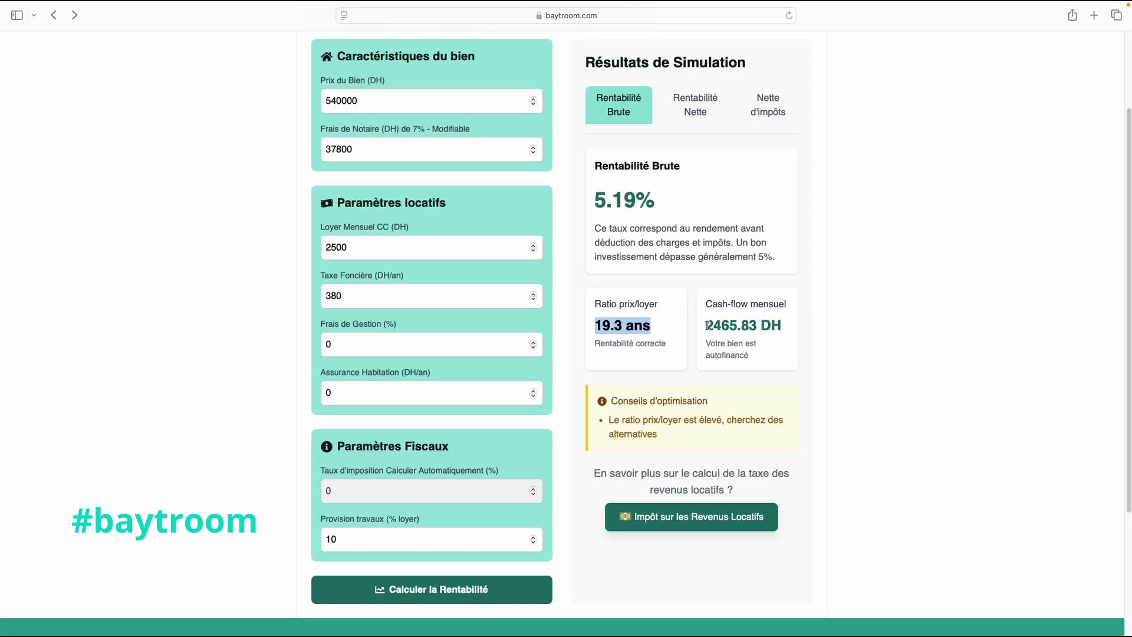
pyautogui.moveTo(707, 325); pyautogui.dragTo(735, 327)
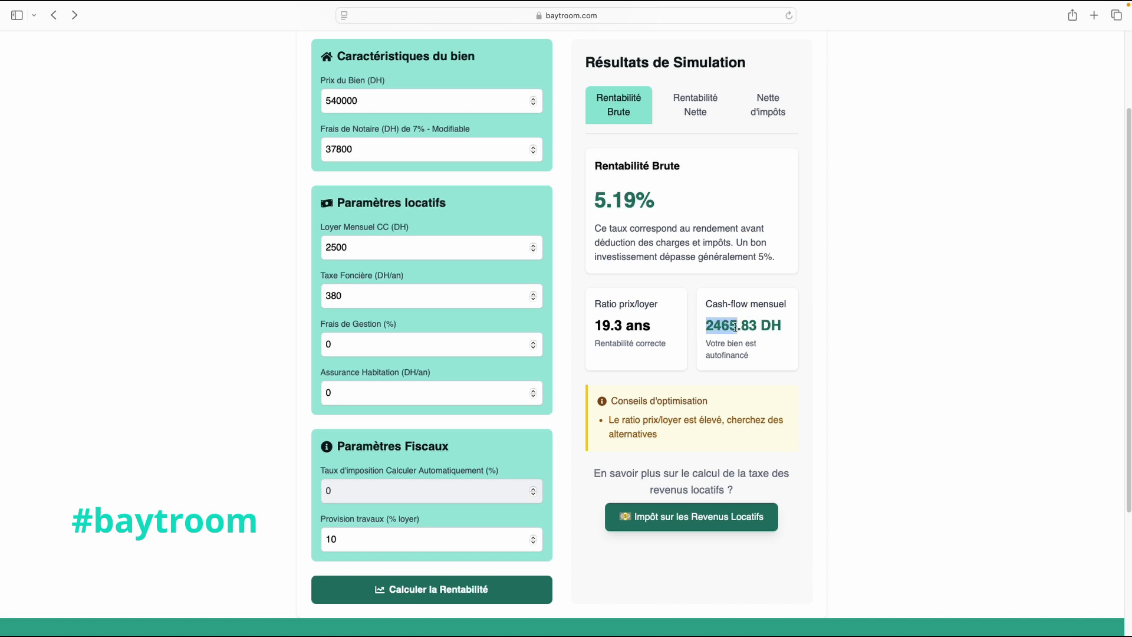
pyautogui.click(710, 344)
pyautogui.moveTo(710, 344); pyautogui.dragTo(768, 360)
pyautogui.click(768, 359)
pyautogui.moveTo(611, 400); pyautogui.dragTo(709, 401)
pyautogui.click(673, 433)
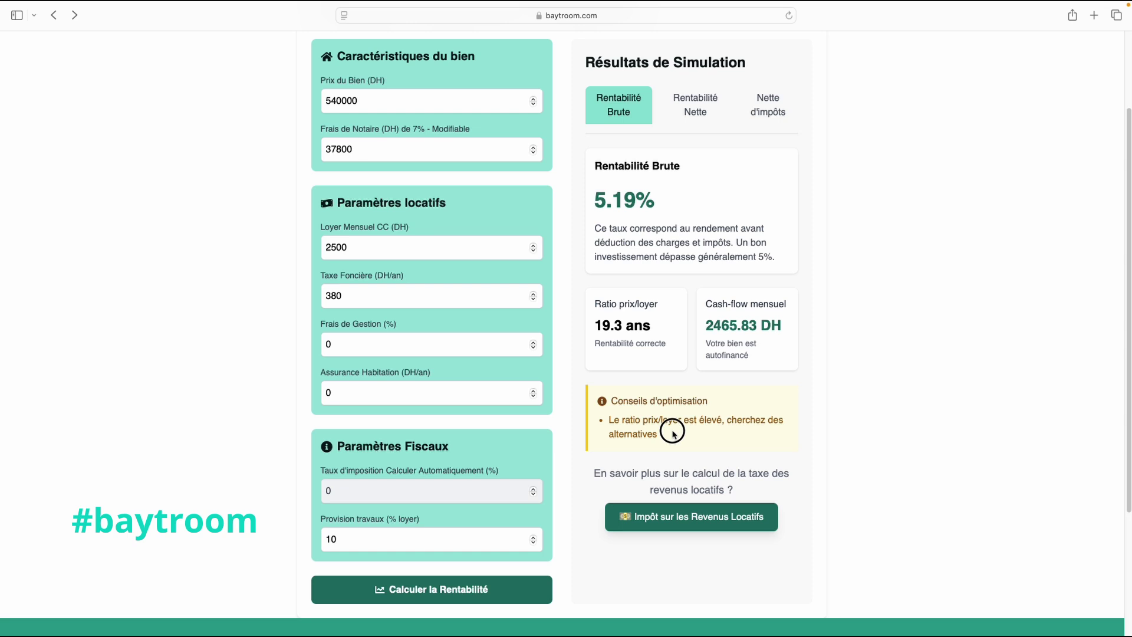
pyautogui.click(643, 421)
pyautogui.click(662, 422)
pyautogui.click(649, 421)
pyautogui.moveTo(650, 425); pyautogui.dragTo(611, 401)
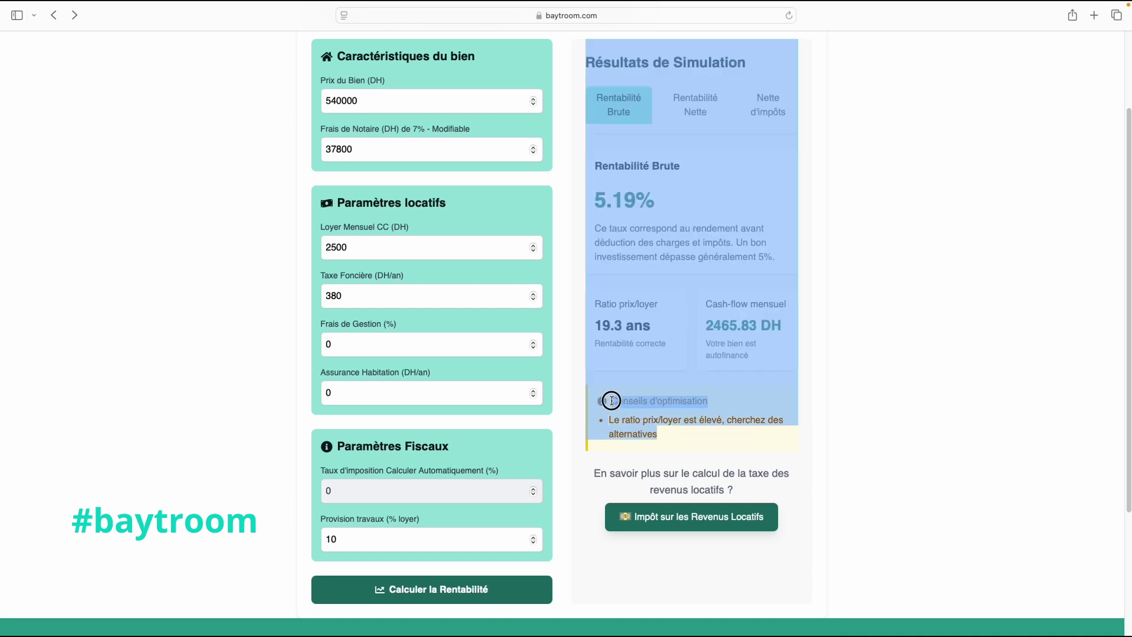
pyautogui.click(706, 435)
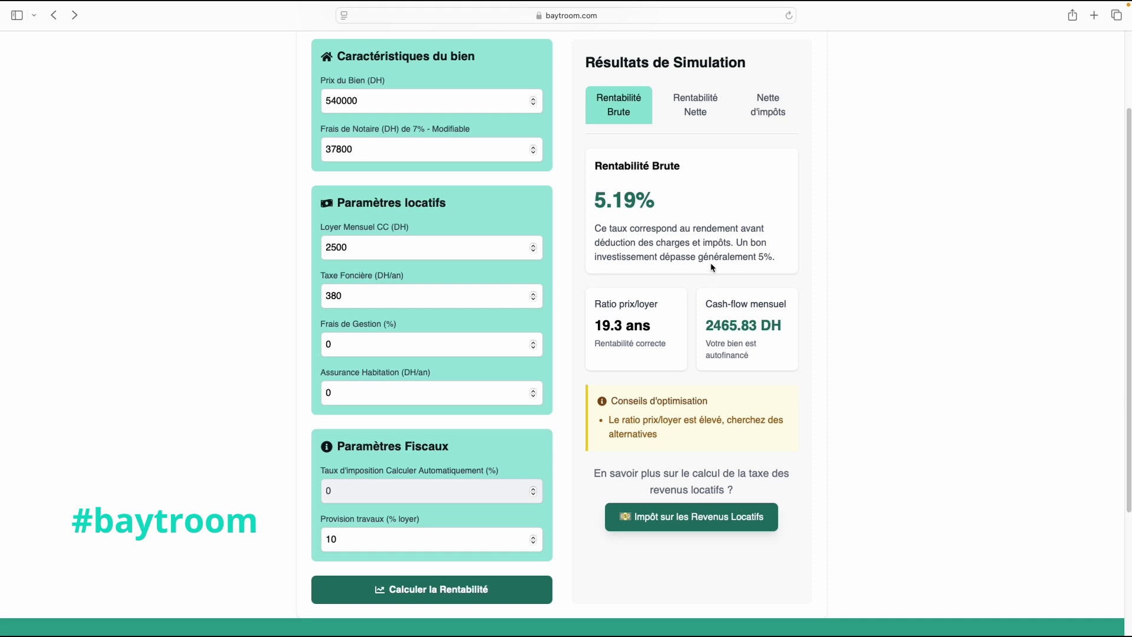
# - Display the net profitability result and check the property tax and works provision fields
pyautogui.click(708, 127)
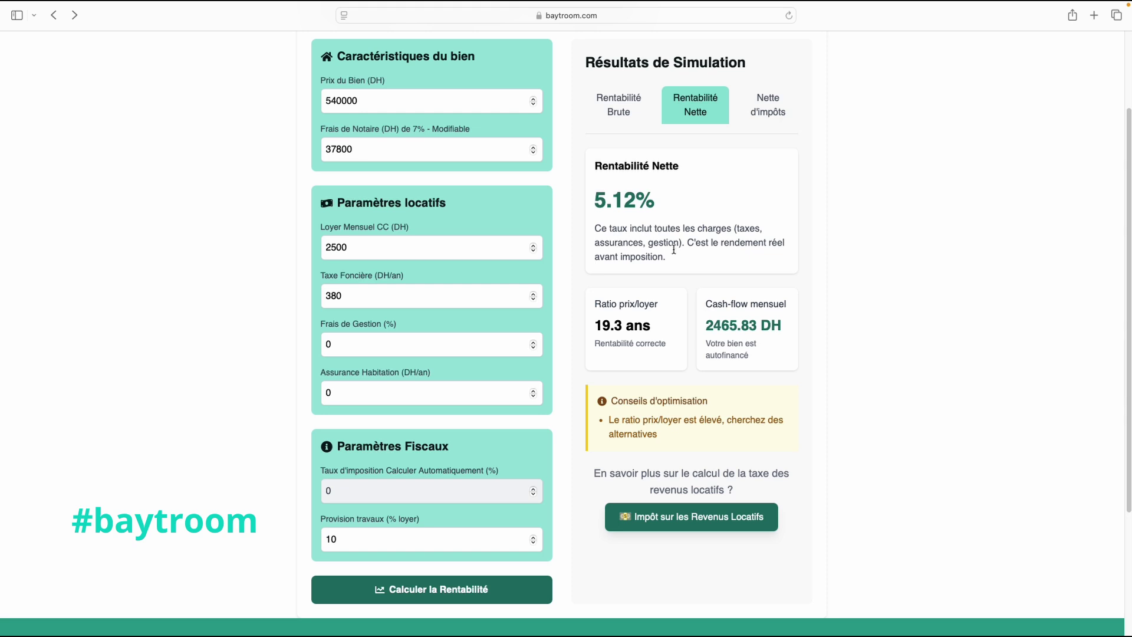
pyautogui.doubleClick(344, 299)
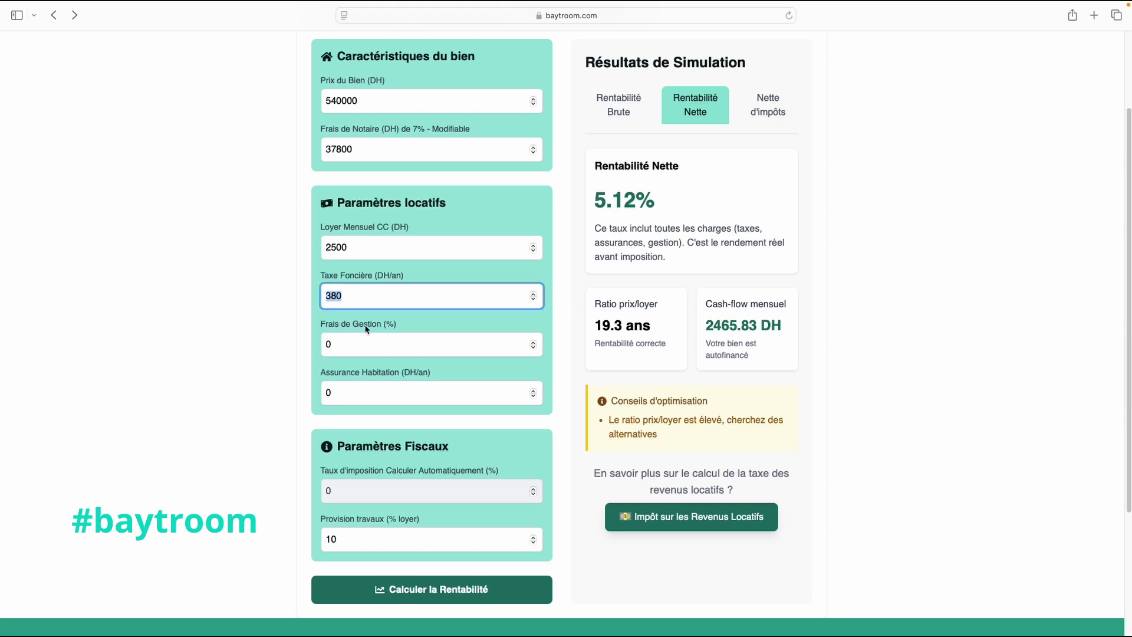
pyautogui.click(349, 539)
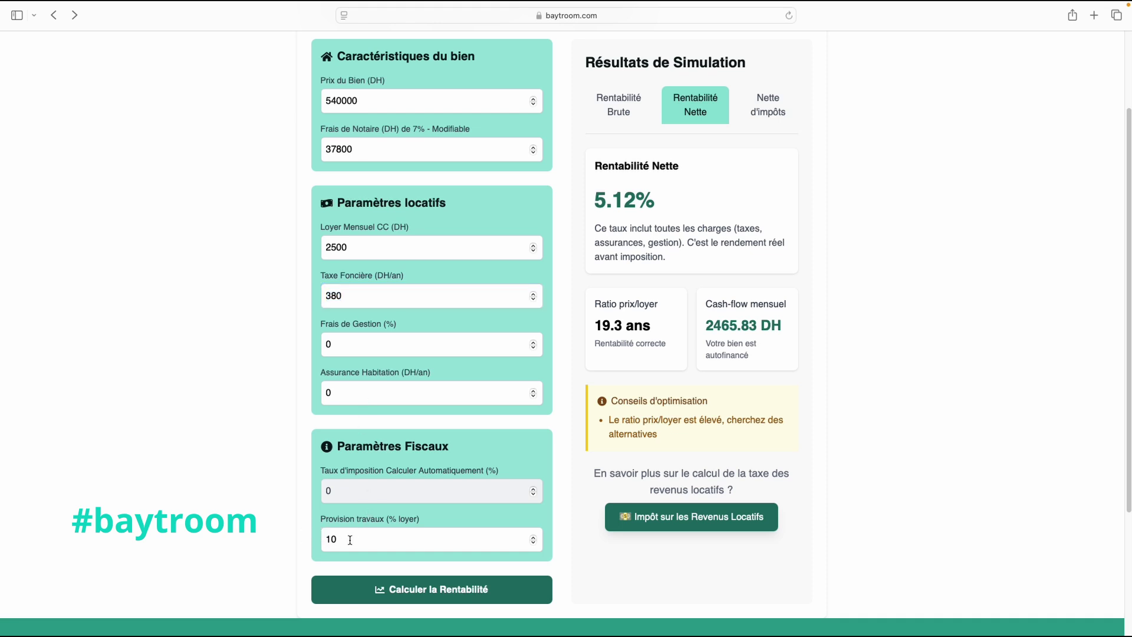
# - Display the net-of-tax profitability and check the applied tax rate against the monthly rent
pyautogui.click(765, 117)
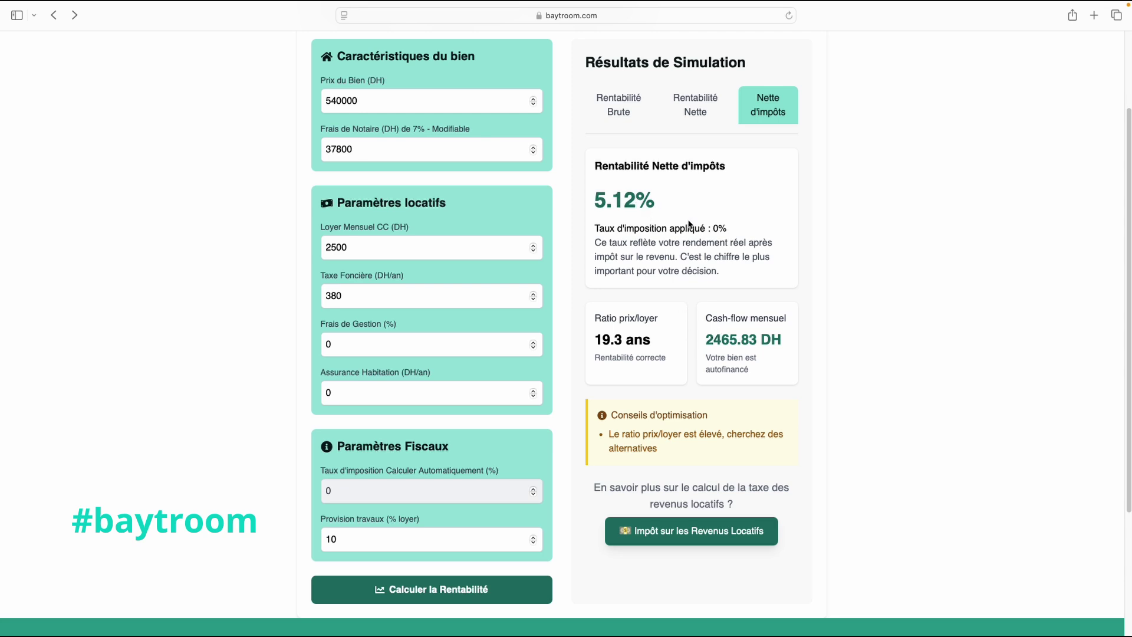
pyautogui.click(602, 229)
pyautogui.moveTo(601, 229); pyautogui.dragTo(740, 229)
pyautogui.click(741, 230)
pyautogui.click(353, 244)
pyautogui.moveTo(354, 244)
pyautogui.mouseDown()
pyautogui.moveTo(325, 246)
pyautogui.moveTo(350, 248)
pyautogui.mouseUp()
pyautogui.click(309, 257)
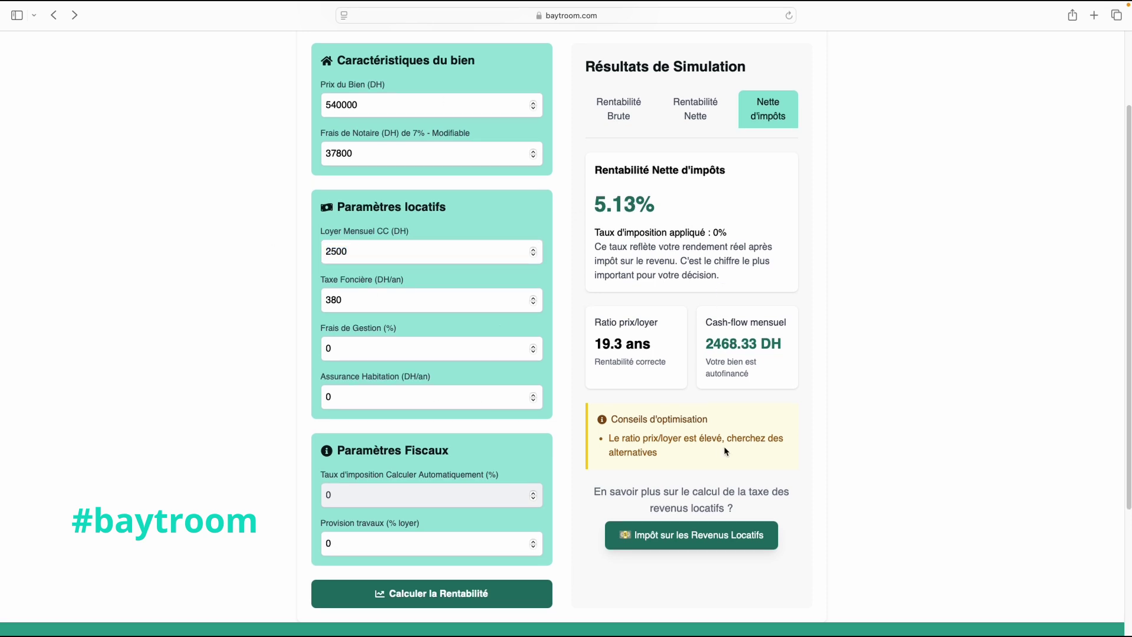
# - Set the monthly rent to 3500 DH and recalculate the profitability
pyautogui.click(361, 248)
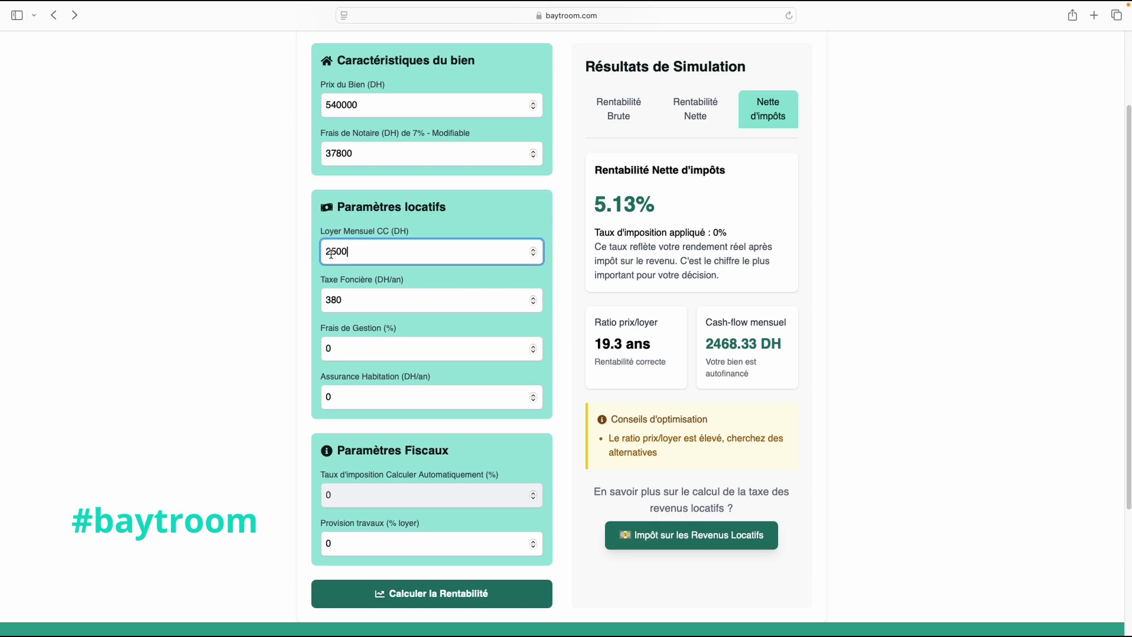
pyautogui.press('BackSpace')
pyautogui.click(300, 349)
pyautogui.scroll(-2, 313, 365)
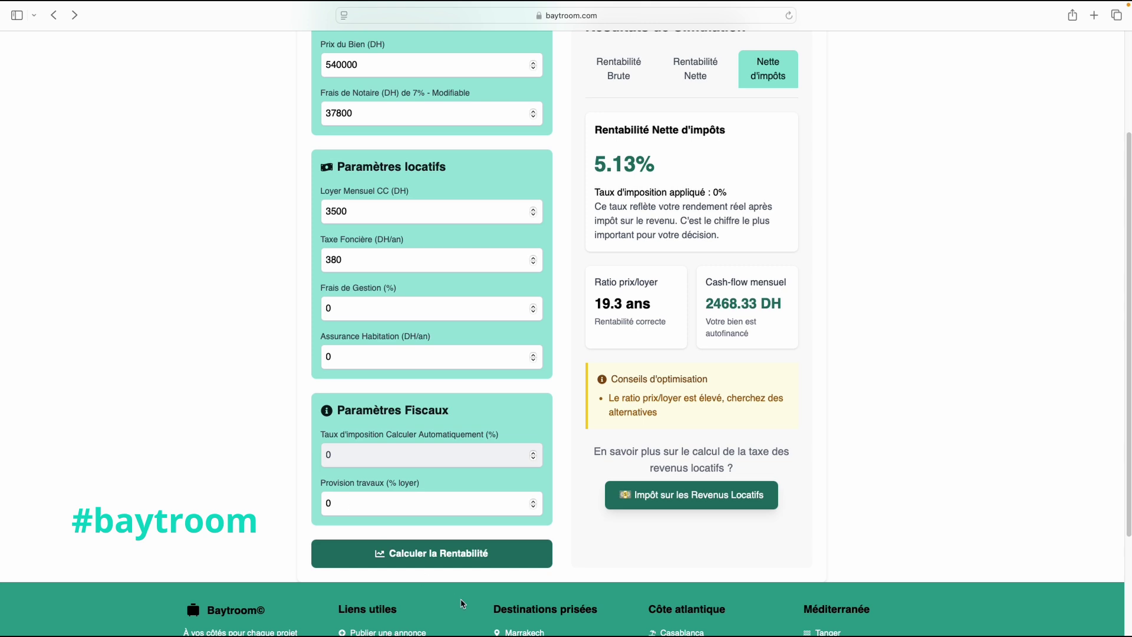
pyautogui.click(454, 560)
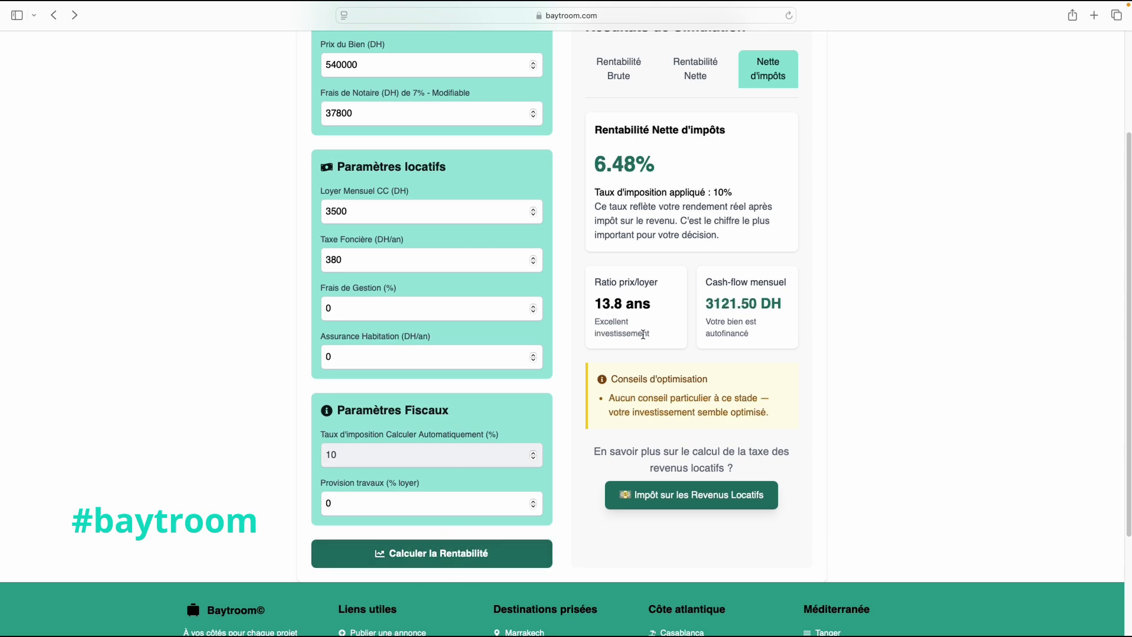
pyautogui.scroll(1, 645, 336)
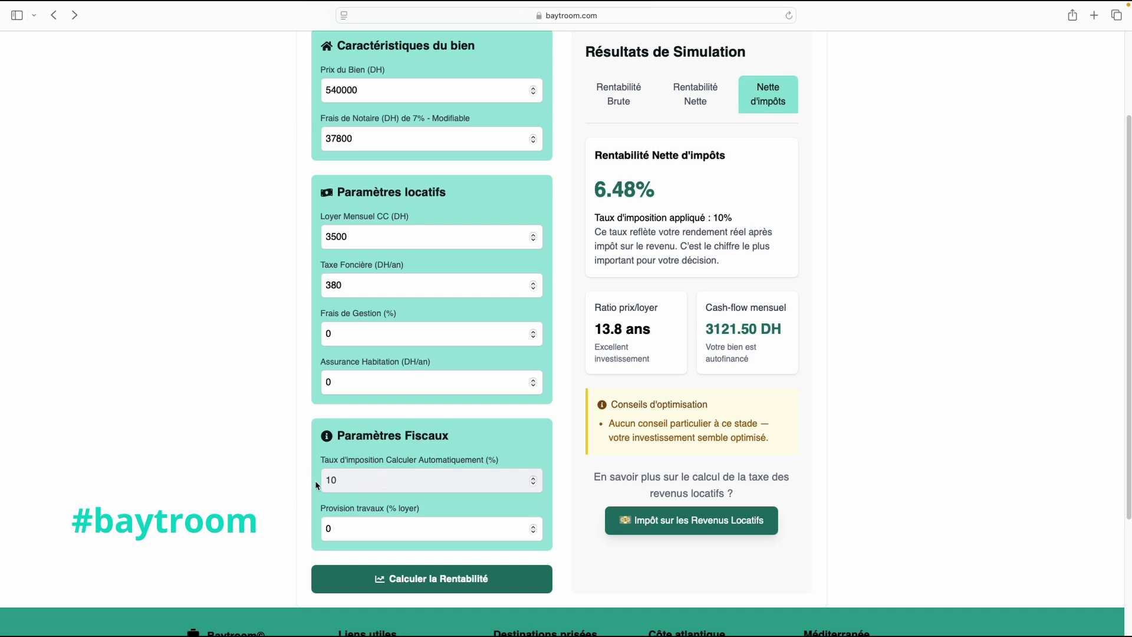
# - Compare the gross and net-of-tax profitability results, checking the applied tax rate and the price-to-rent ratio
pyautogui.scroll(1, 651, 375)
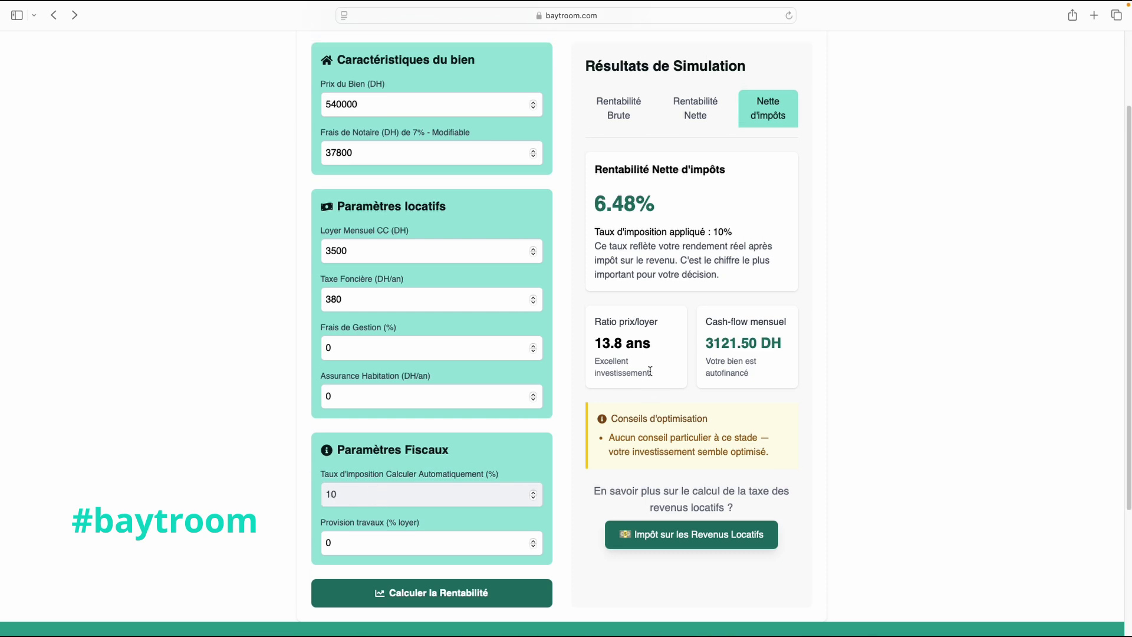
pyautogui.click(617, 134)
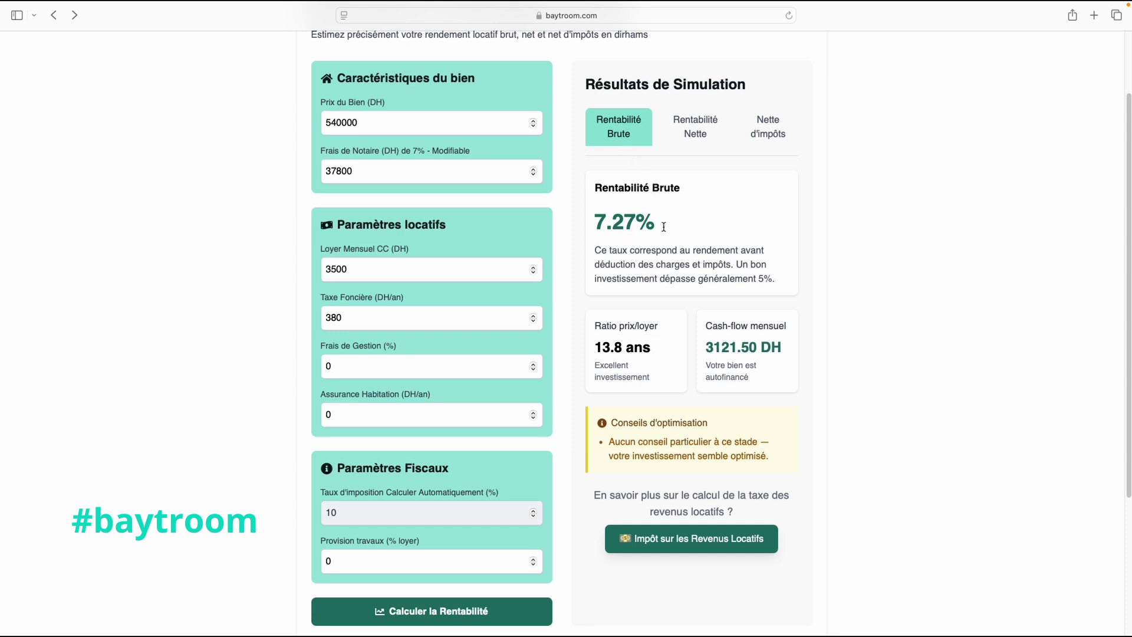
pyautogui.click(770, 132)
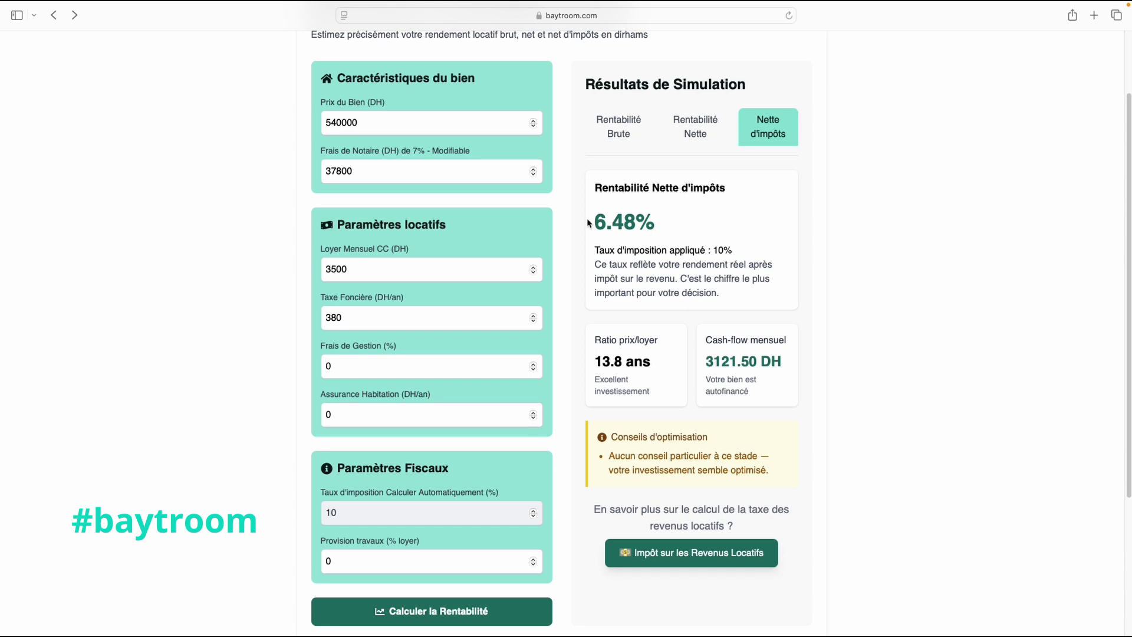
pyautogui.moveTo(588, 222); pyautogui.dragTo(660, 222)
pyautogui.click(688, 224)
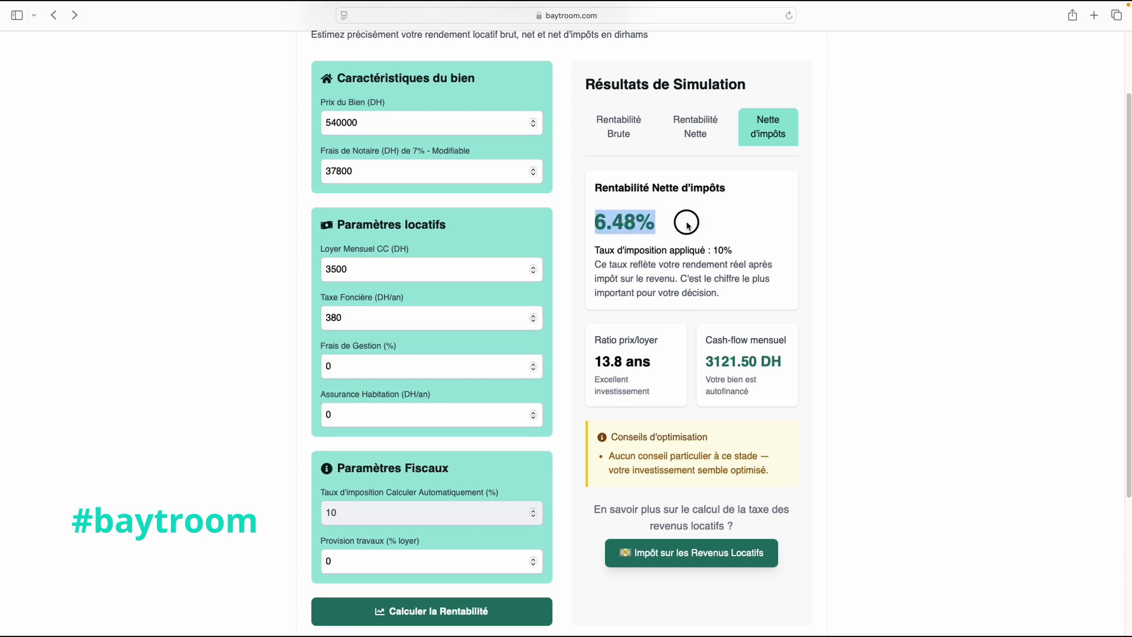
pyautogui.doubleClick(713, 250)
pyautogui.click(713, 249)
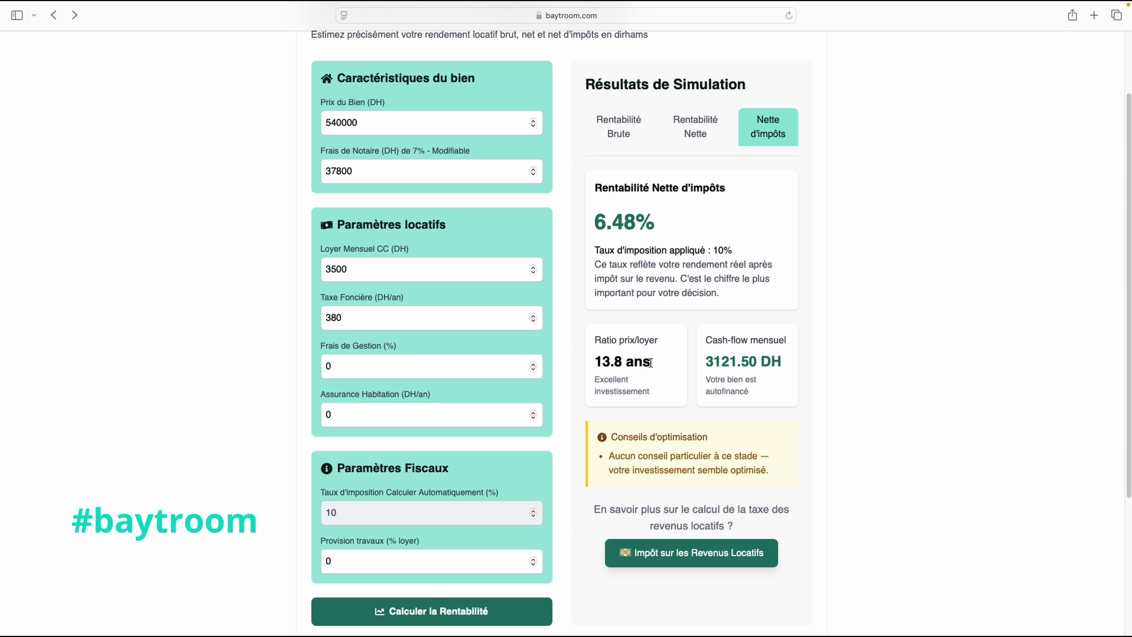
pyautogui.moveTo(652, 362); pyautogui.dragTo(596, 360)
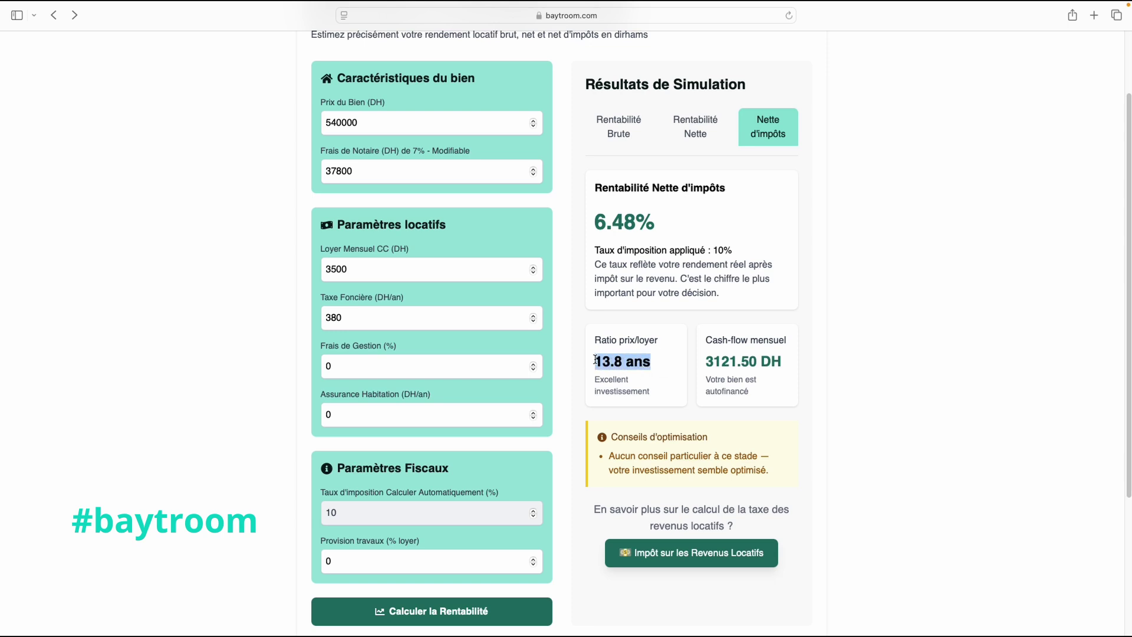
pyautogui.click(651, 384)
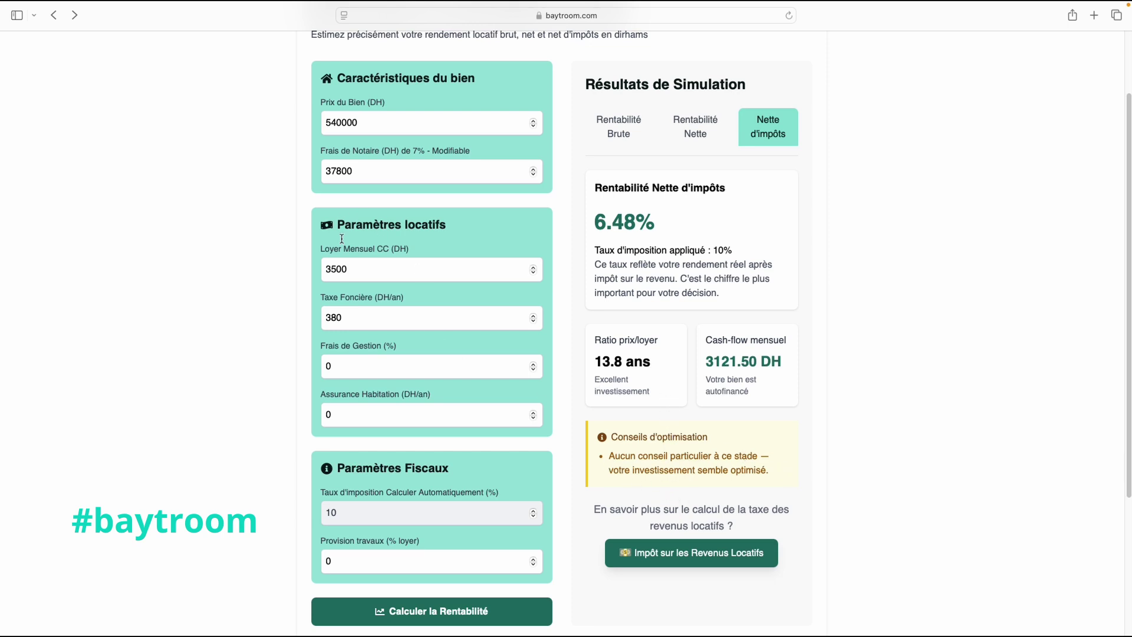
# - Set the monthly rent to 5500 DH and recalculate the profitability
pyautogui.click(331, 269)
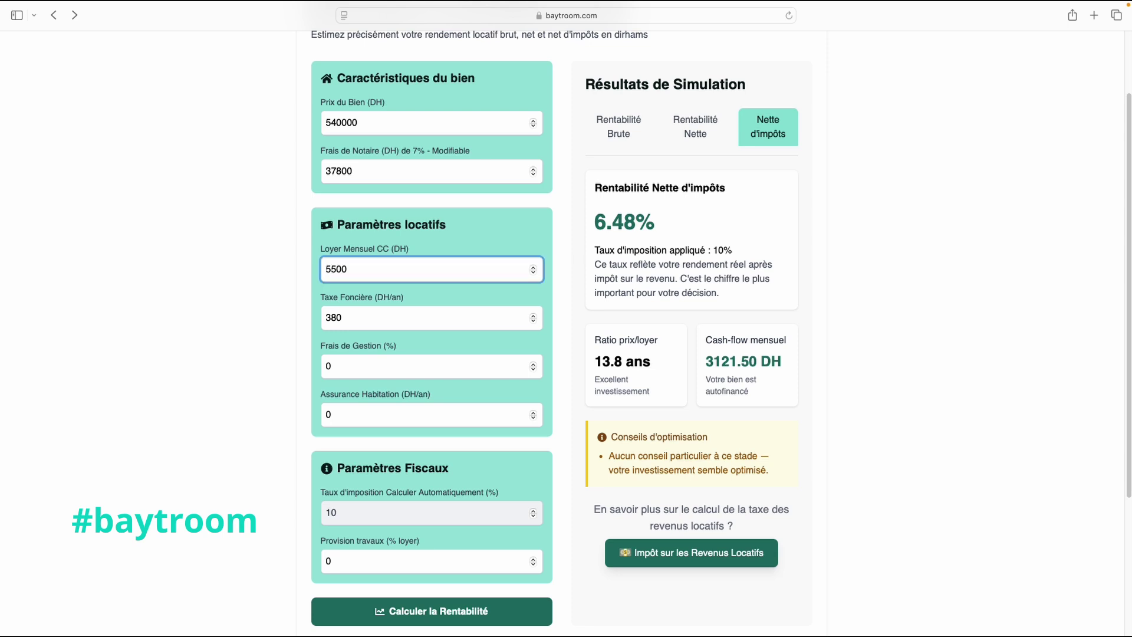
pyautogui.click(545, 294)
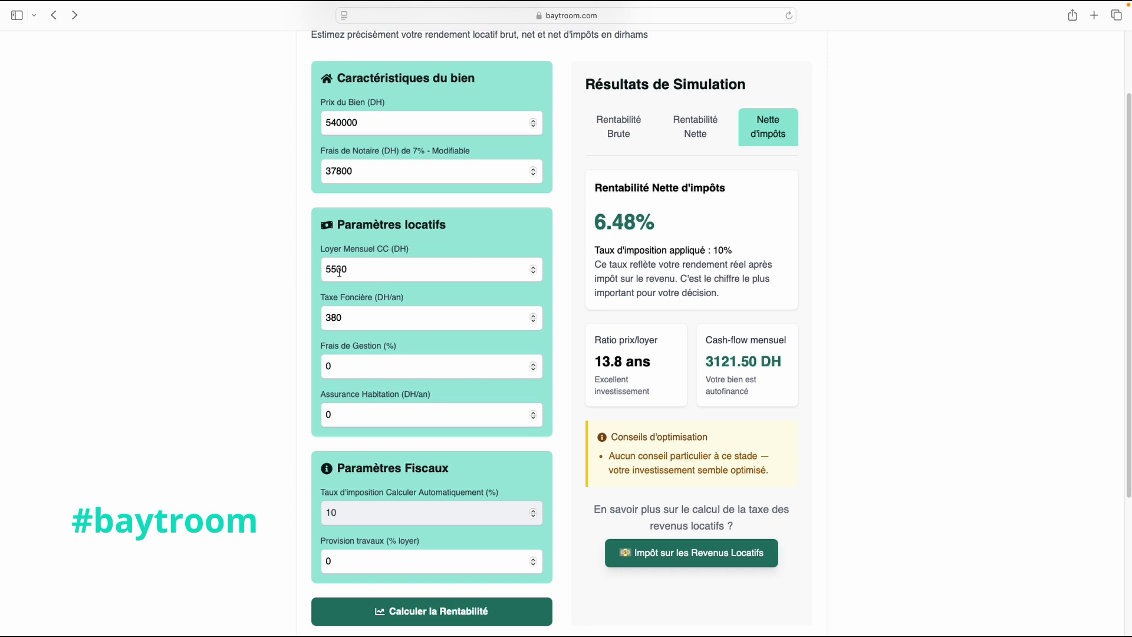
pyautogui.click(423, 613)
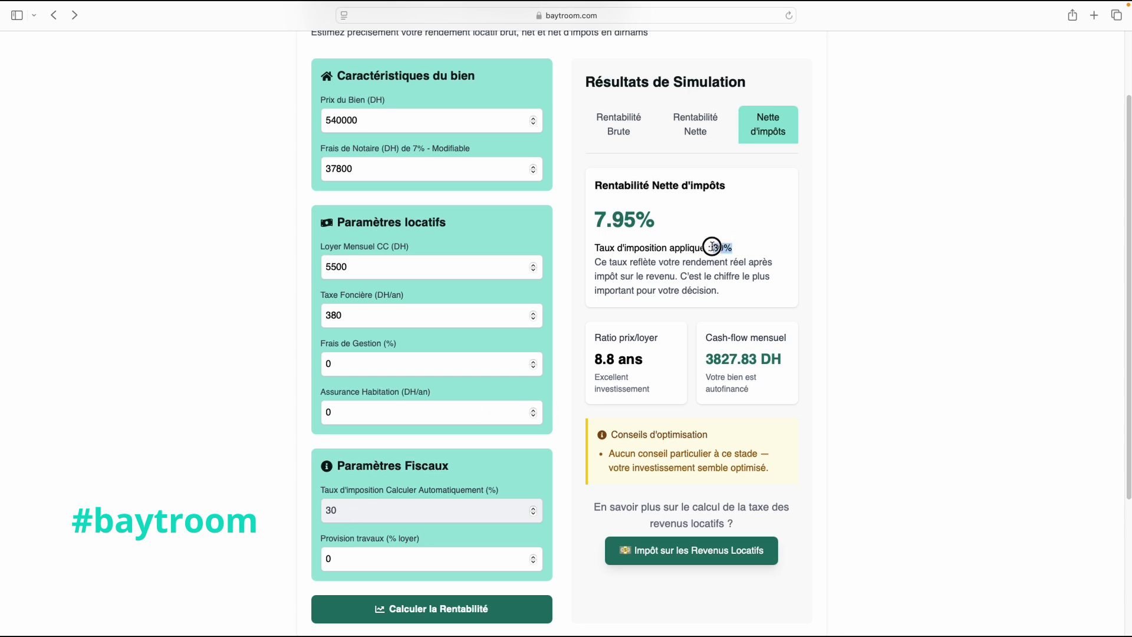
# - Review the gross profitability and the net profitability for the 5500 DH rent
pyautogui.click(617, 125)
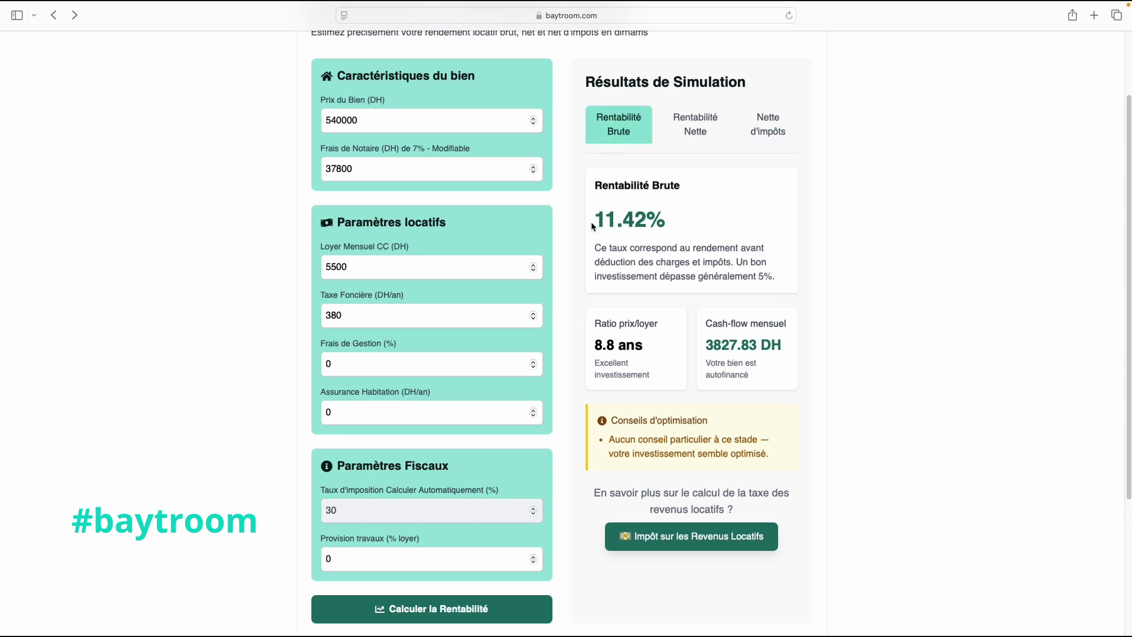
pyautogui.moveTo(593, 223); pyautogui.dragTo(690, 214)
pyautogui.click(697, 115)
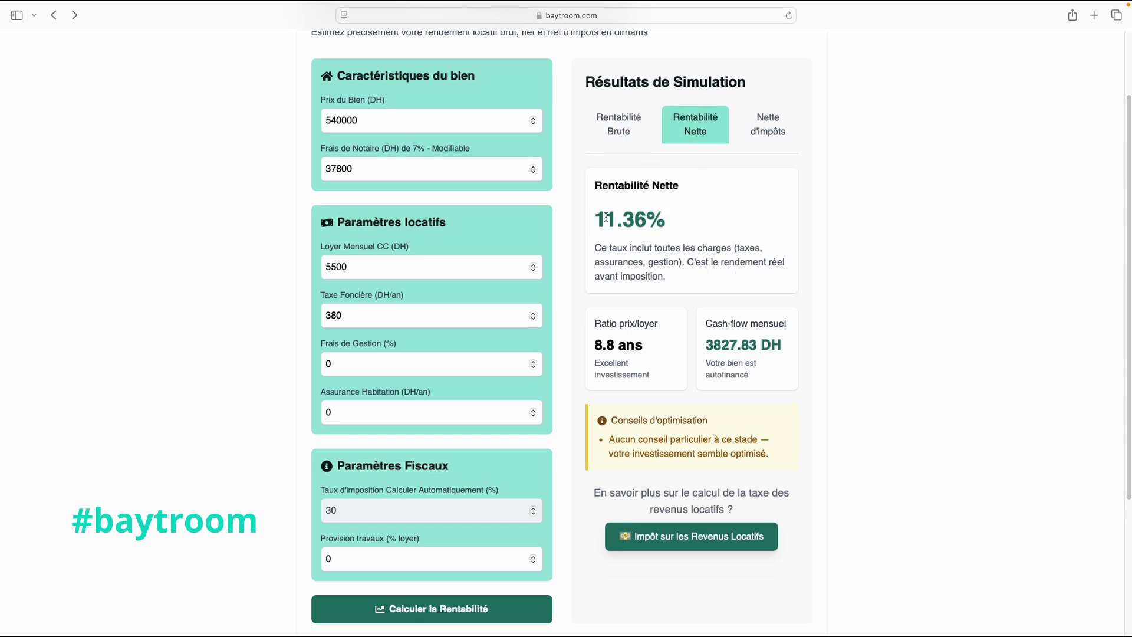
pyautogui.moveTo(595, 220); pyautogui.dragTo(667, 219)
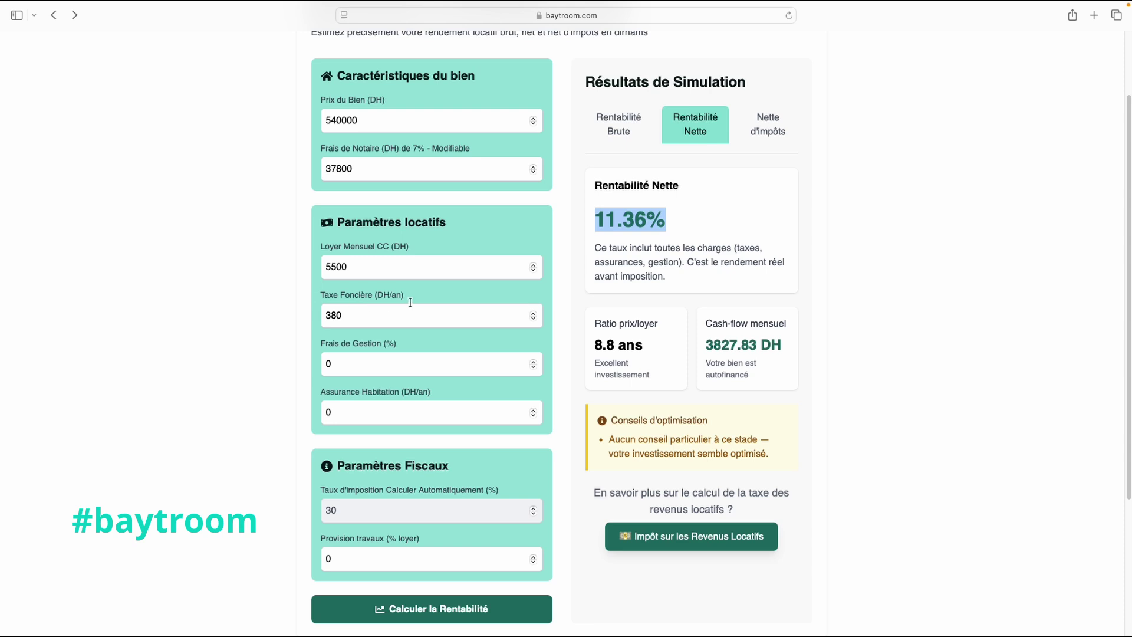
# - Display the net-of-tax profitability for the 5500 DH rent and check its applied tax rate
pyautogui.click(768, 130)
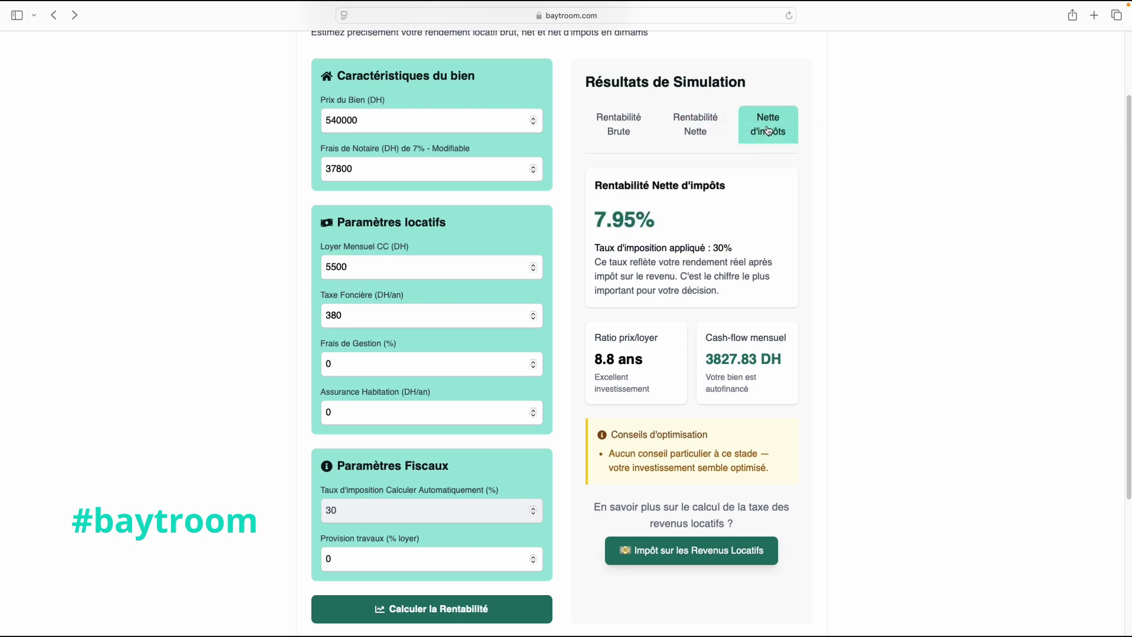
pyautogui.moveTo(594, 219); pyautogui.dragTo(691, 233)
pyautogui.click(699, 237)
pyautogui.moveTo(595, 250); pyautogui.dragTo(744, 251)
pyautogui.click(741, 253)
# - Read the note about how rental income tax is calculated and open the guide "Impôt sur les Revenus Locatifs"
pyautogui.scroll(3, 547, 404)
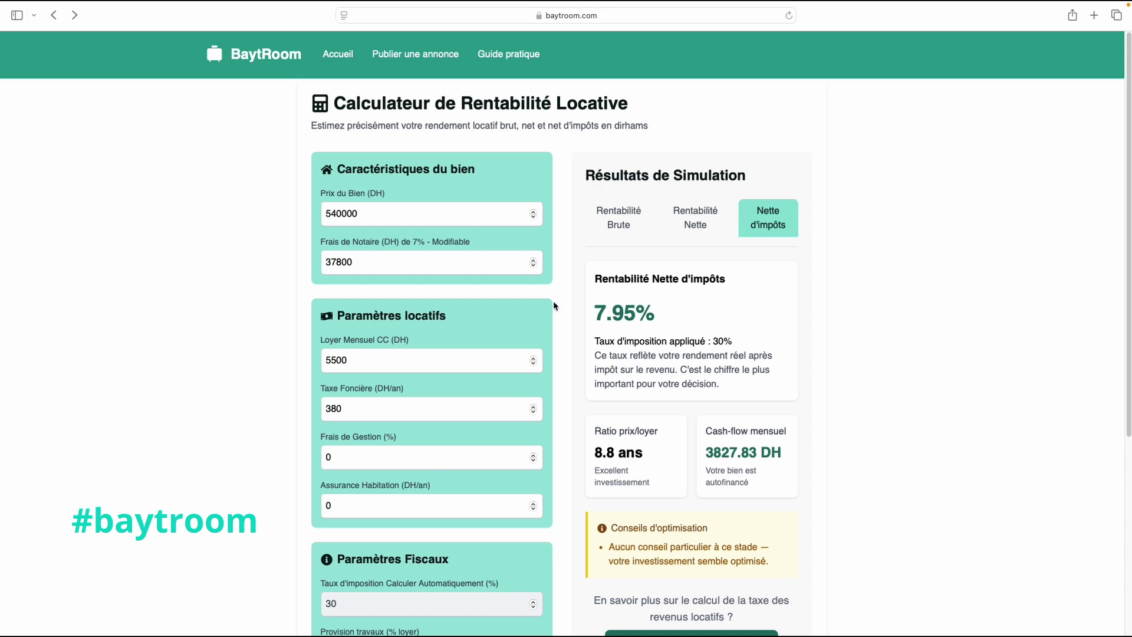
pyautogui.scroll(-7, 553, 305)
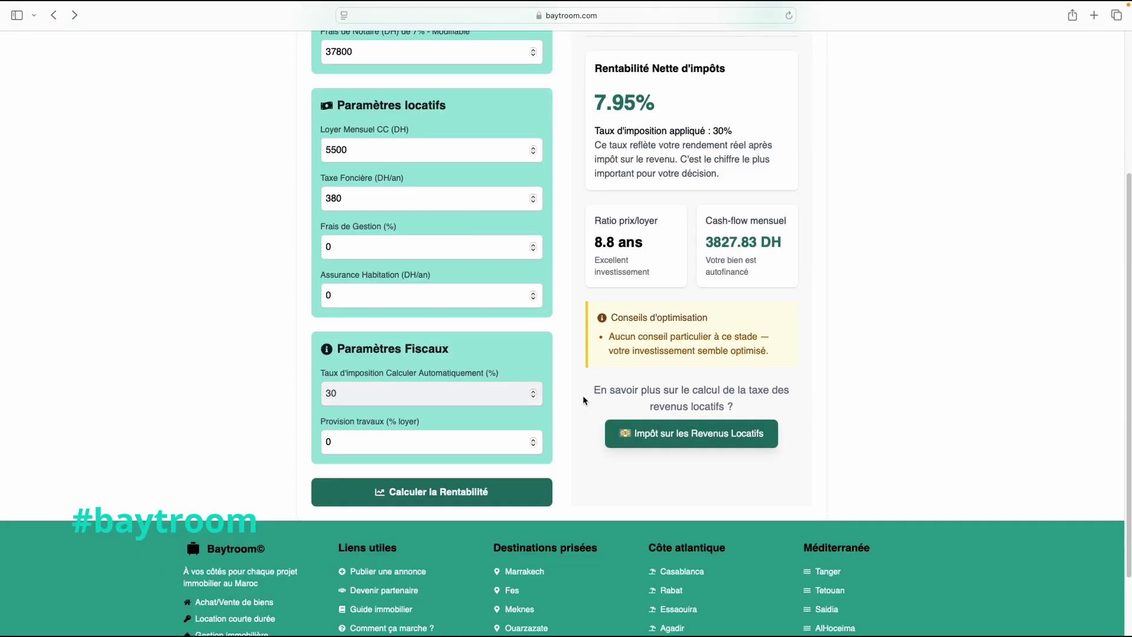
pyautogui.moveTo(592, 392); pyautogui.dragTo(756, 396)
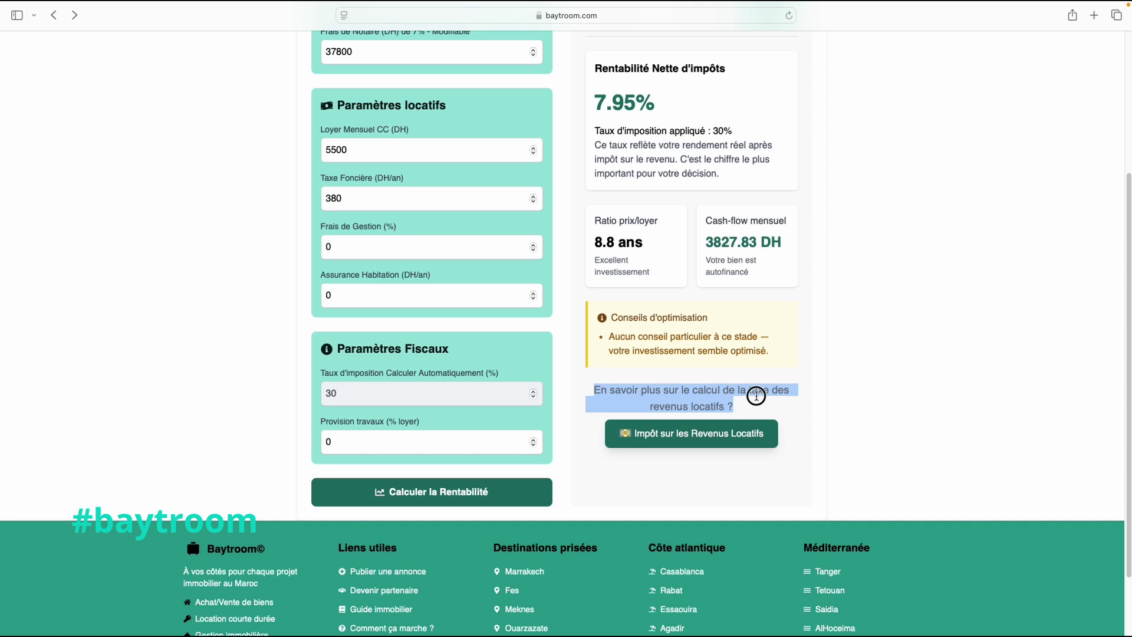
pyautogui.click(760, 407)
pyautogui.moveTo(644, 406); pyautogui.dragTo(727, 406)
pyautogui.click(763, 401)
pyautogui.click(720, 437)
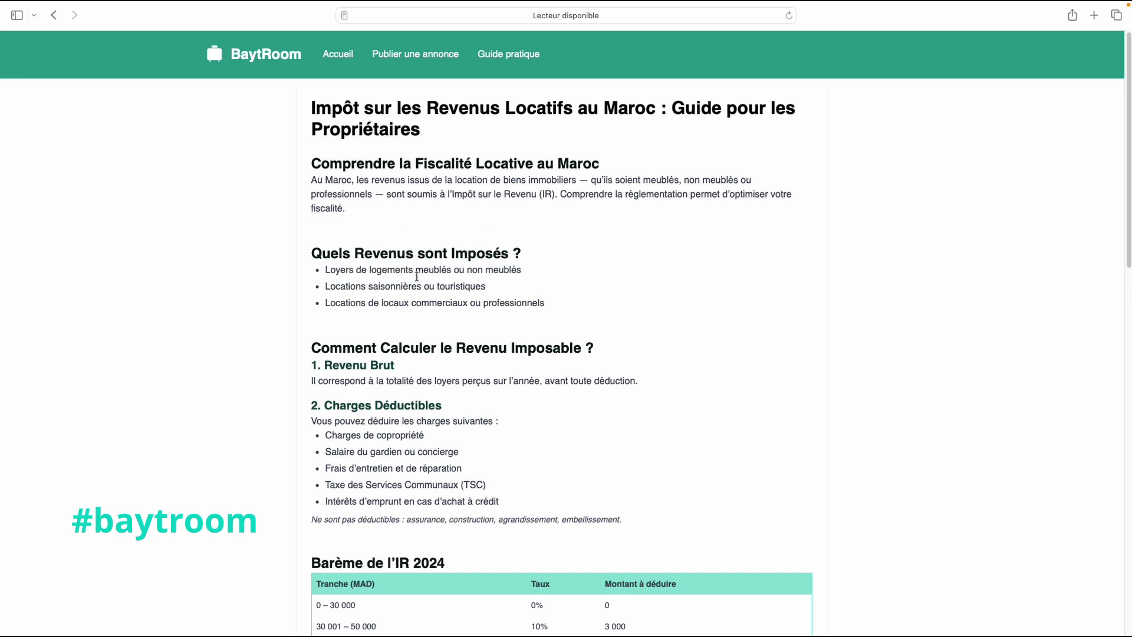
# - Examine the "Barème de l'IR 2024" table in the tax guide, comparing the income brackets with their tax rates
pyautogui.scroll(-5, 507, 409)
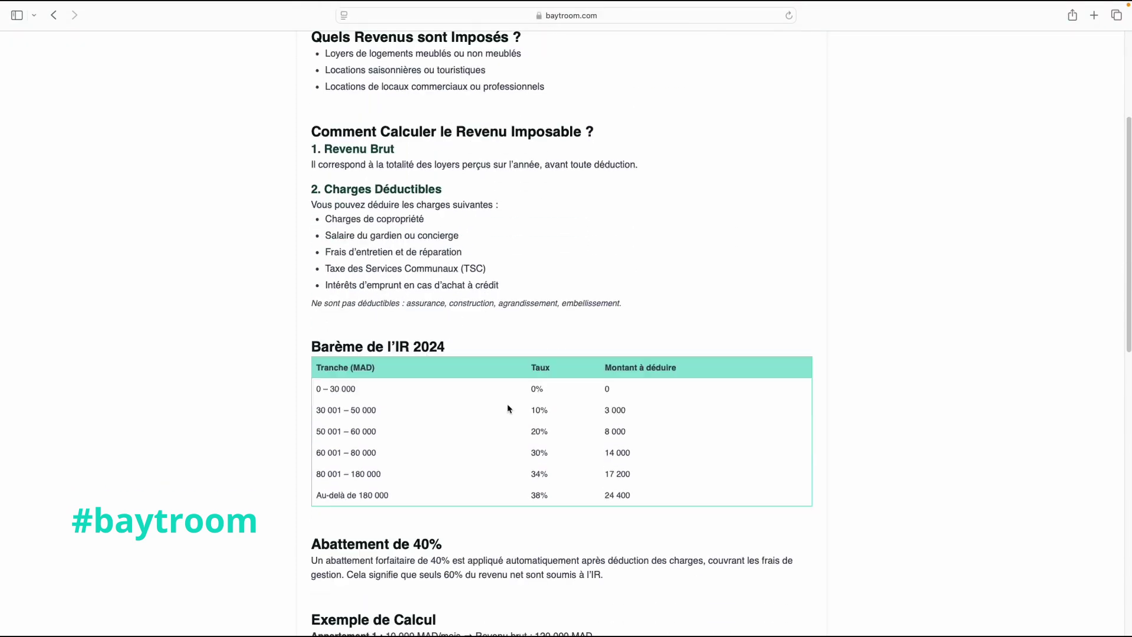
pyautogui.scroll(-1, 509, 408)
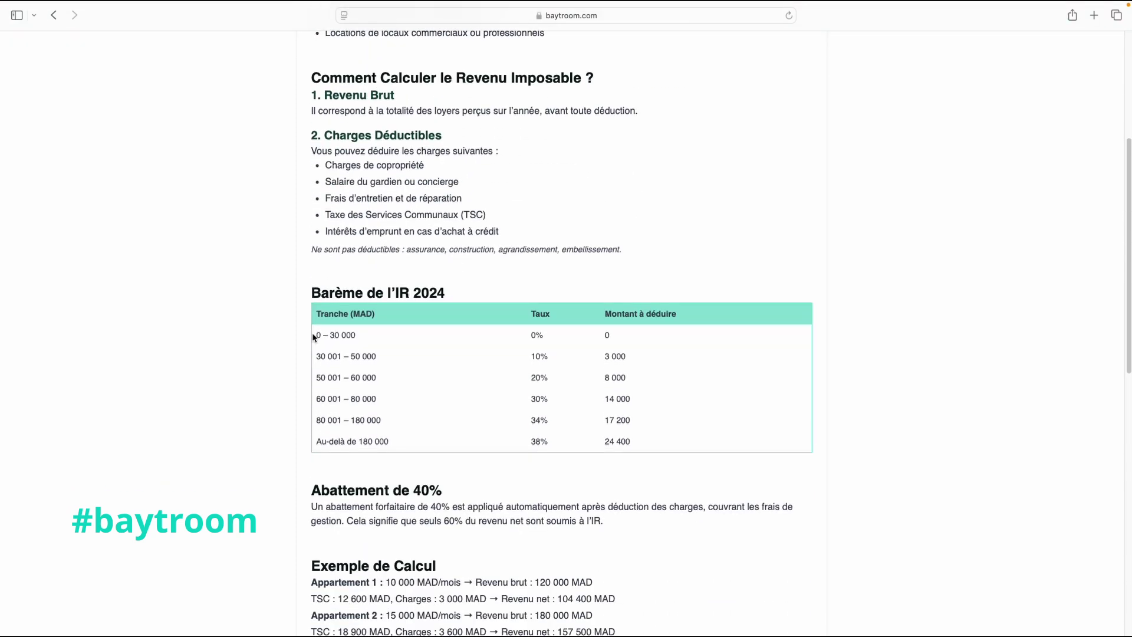
pyautogui.moveTo(318, 335); pyautogui.dragTo(361, 335)
pyautogui.moveTo(544, 334); pyautogui.dragTo(505, 347)
pyautogui.click(506, 346)
pyautogui.moveTo(550, 356); pyautogui.dragTo(526, 356)
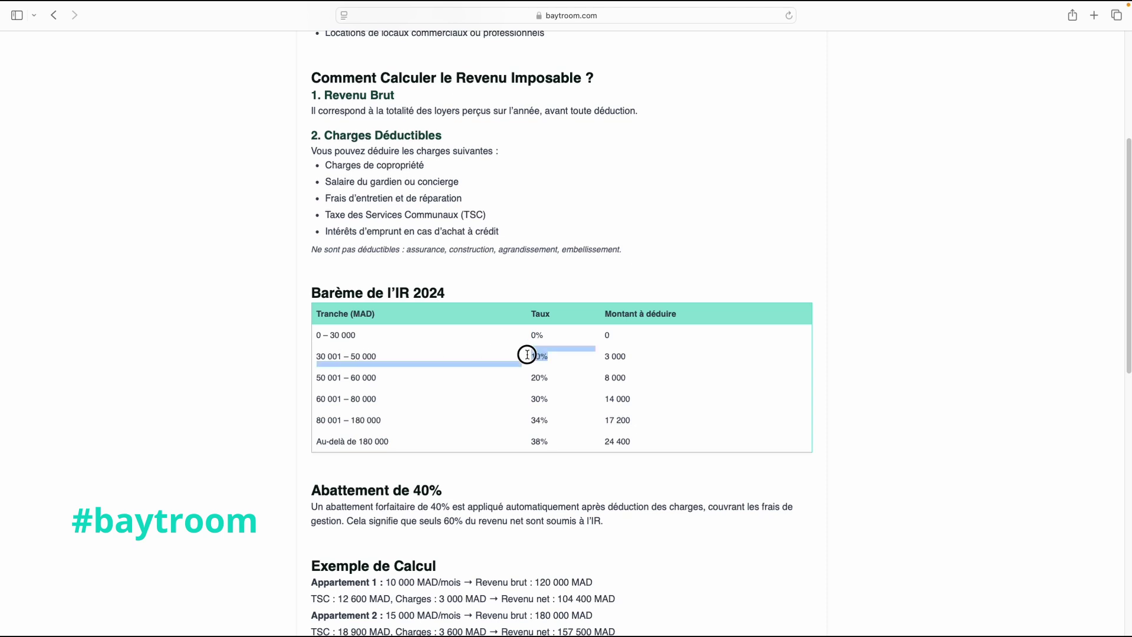
pyautogui.click(428, 395)
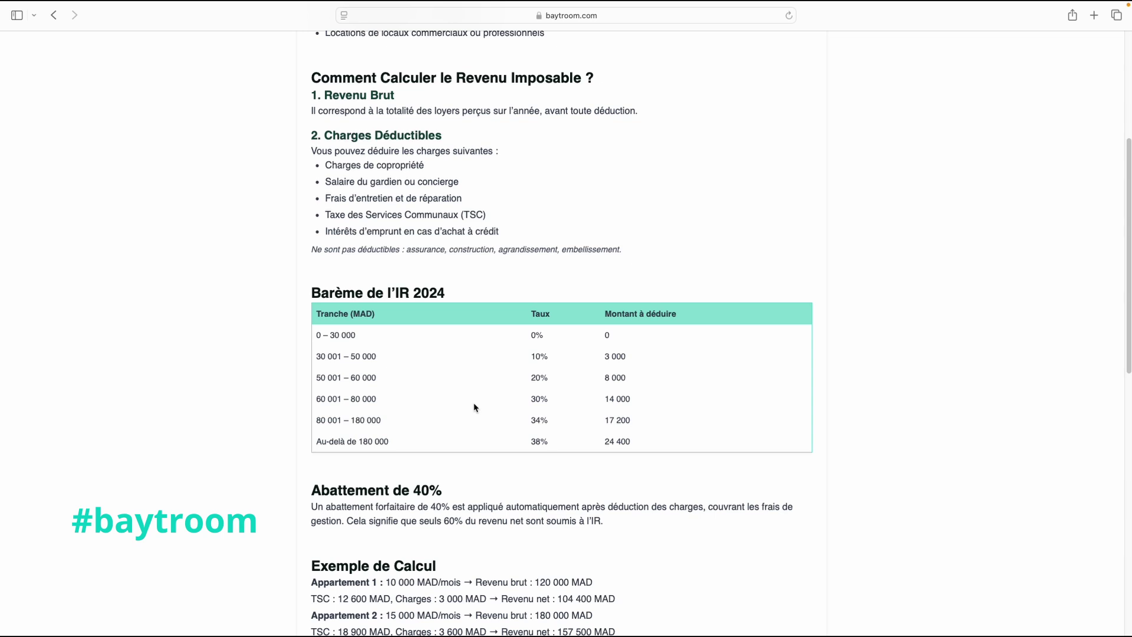
# - Look through the rest of the tax guide to its closing summary and return to its beginning
pyautogui.scroll(-1, 474, 407)
pyautogui.scroll(-10, 475, 406)
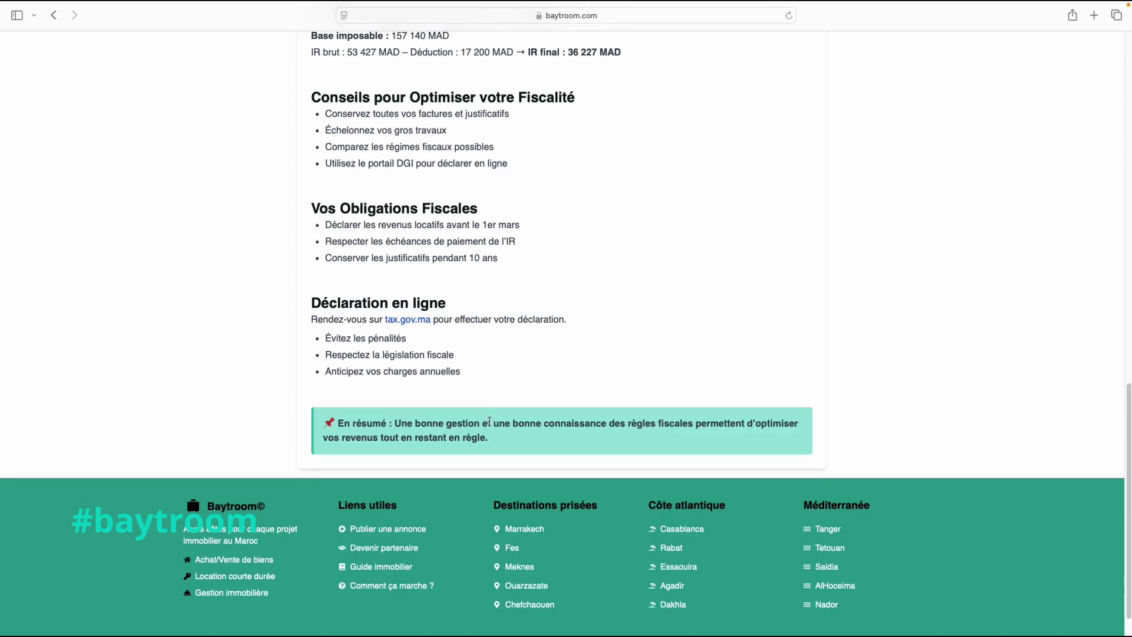
pyautogui.scroll(15, 489, 421)
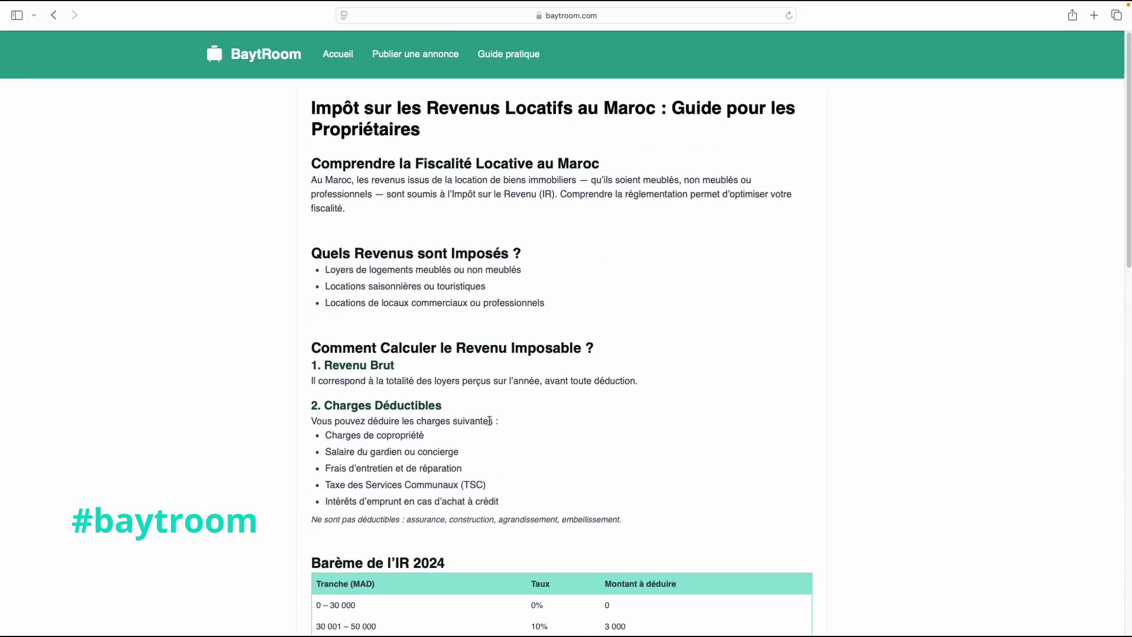